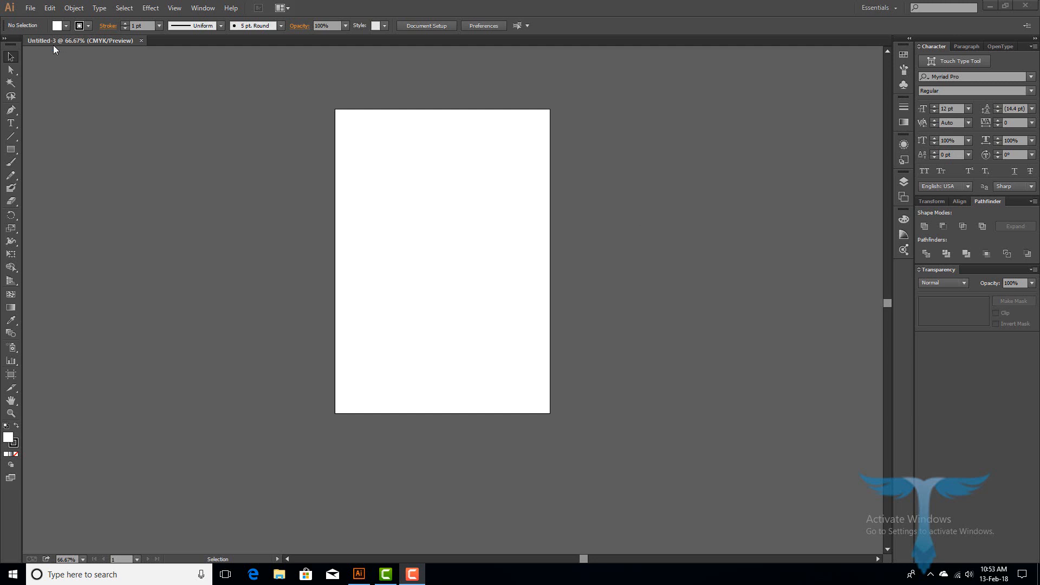
Resize Artboard 1 freehand to a width of about 612 px.
left_click(11, 379)
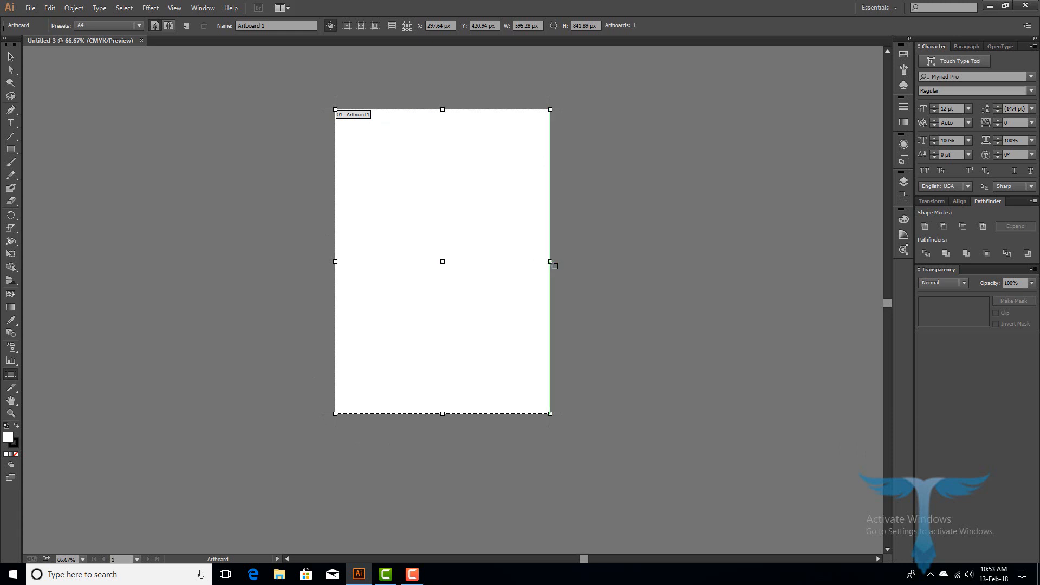
left_click_drag(551, 262, 610, 261)
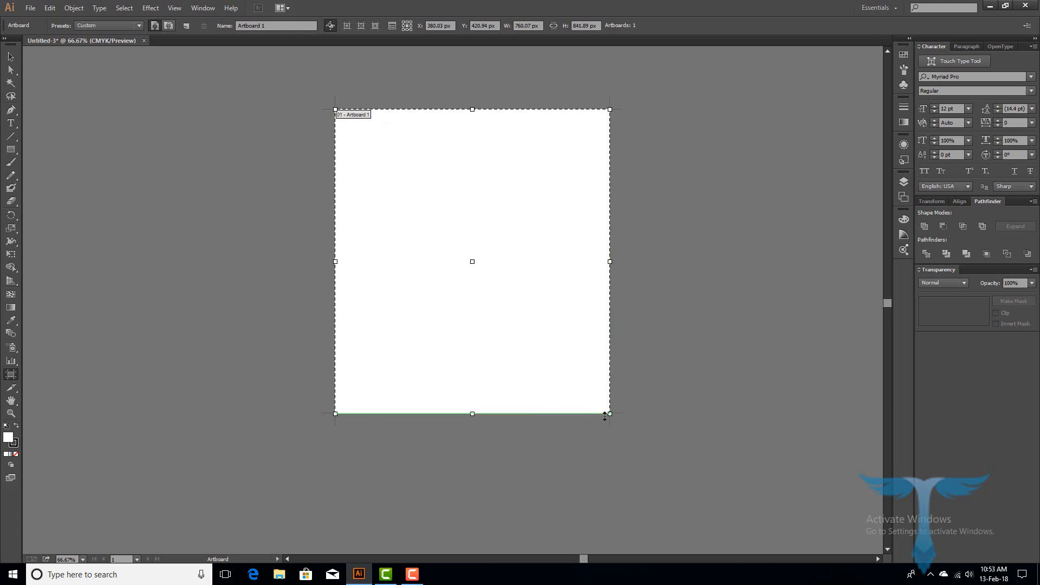
left_click_drag(605, 416, 556, 414)
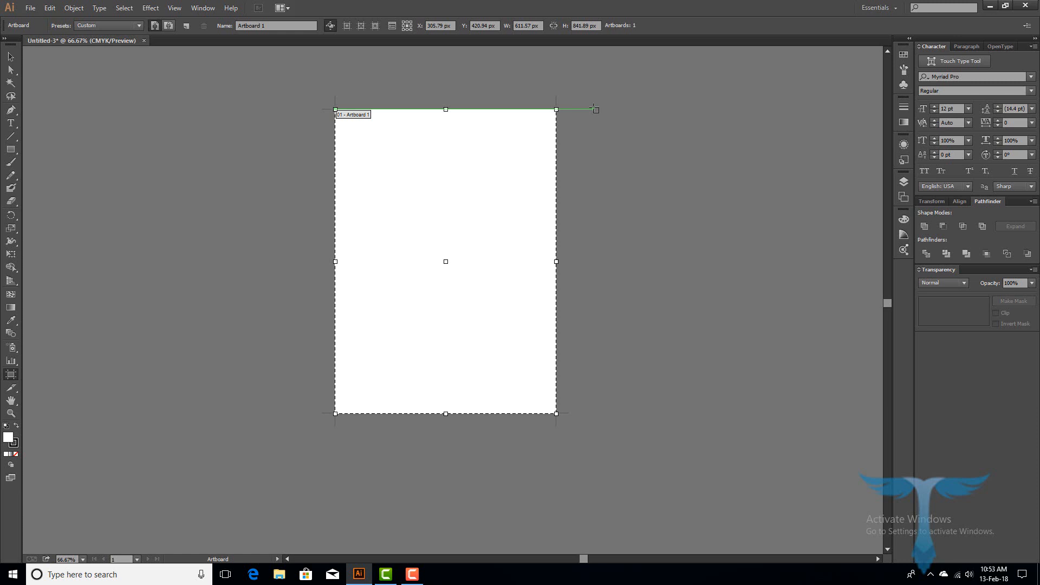
Draw a second artboard about 571 × 842 px beside Artboard 1 and delete it.
left_click_drag(595, 109, 802, 416)
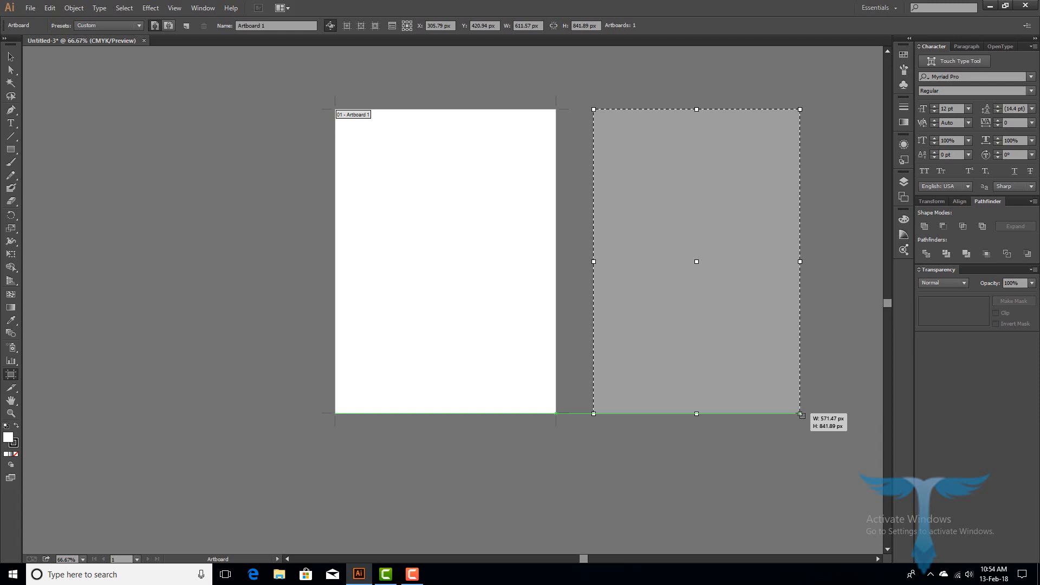
left_click_drag(802, 416, 802, 416)
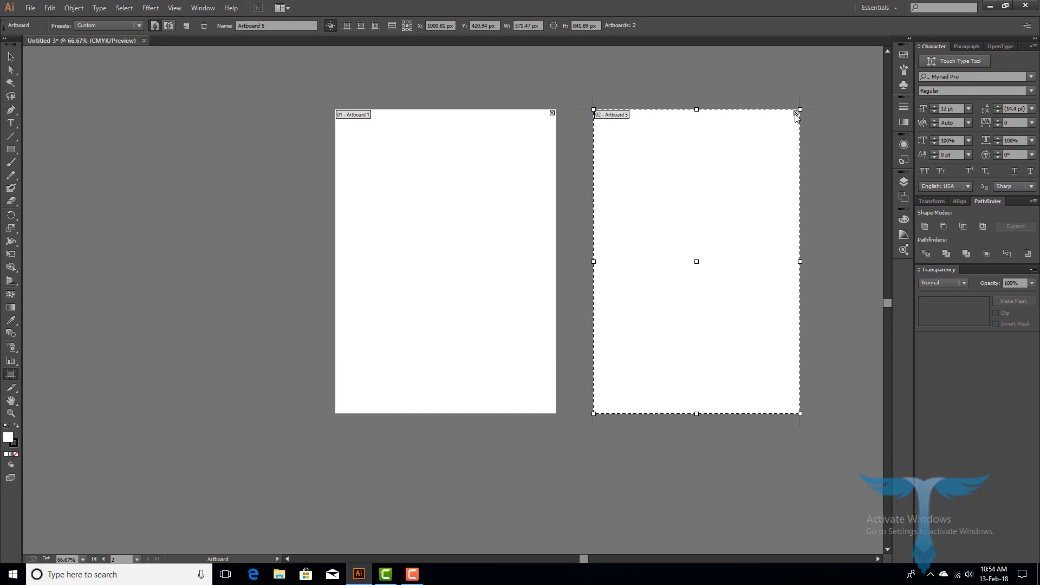
left_click(796, 114)
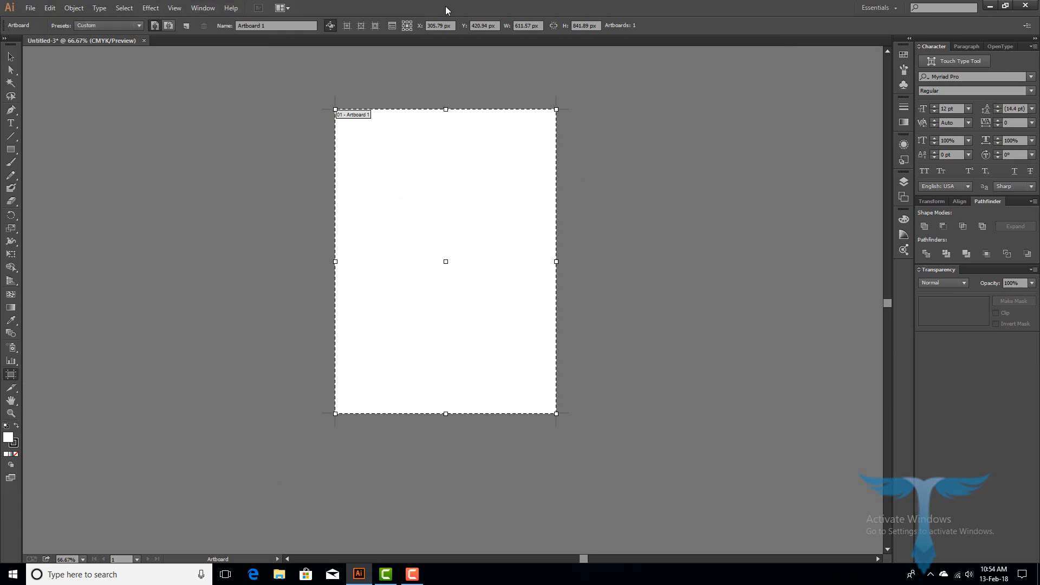
Add a new artboard of the same size beside Artboard 1, with their upper edges aligned.
left_click(185, 26)
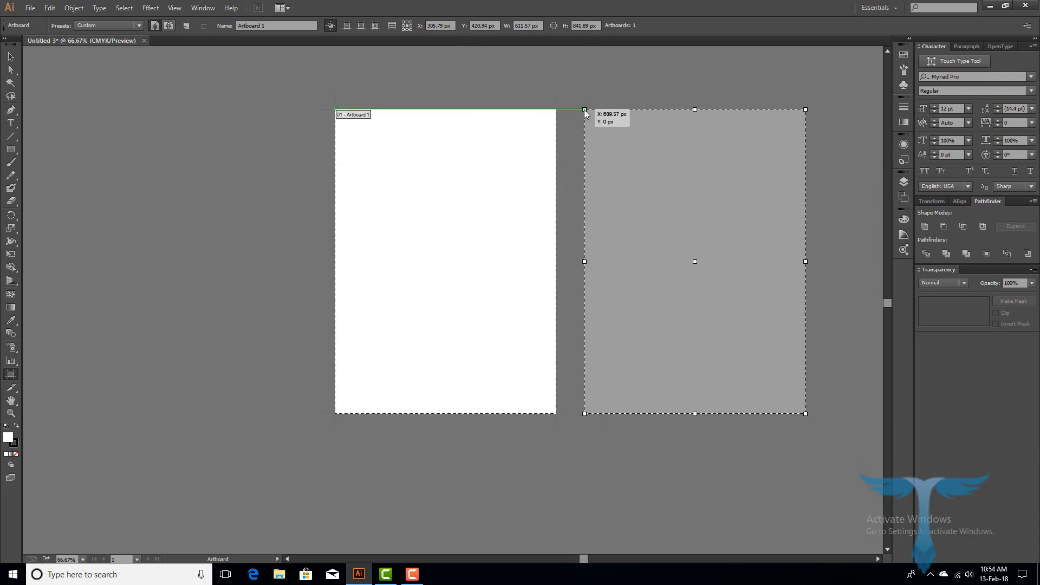
left_click(585, 111)
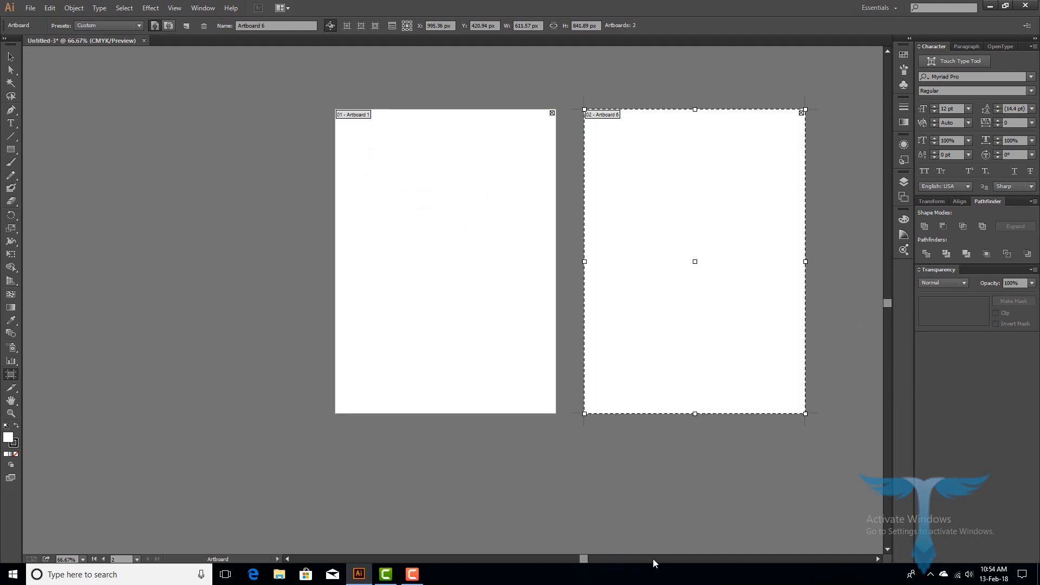
left_click_drag(585, 558, 621, 564)
left_click(10, 56)
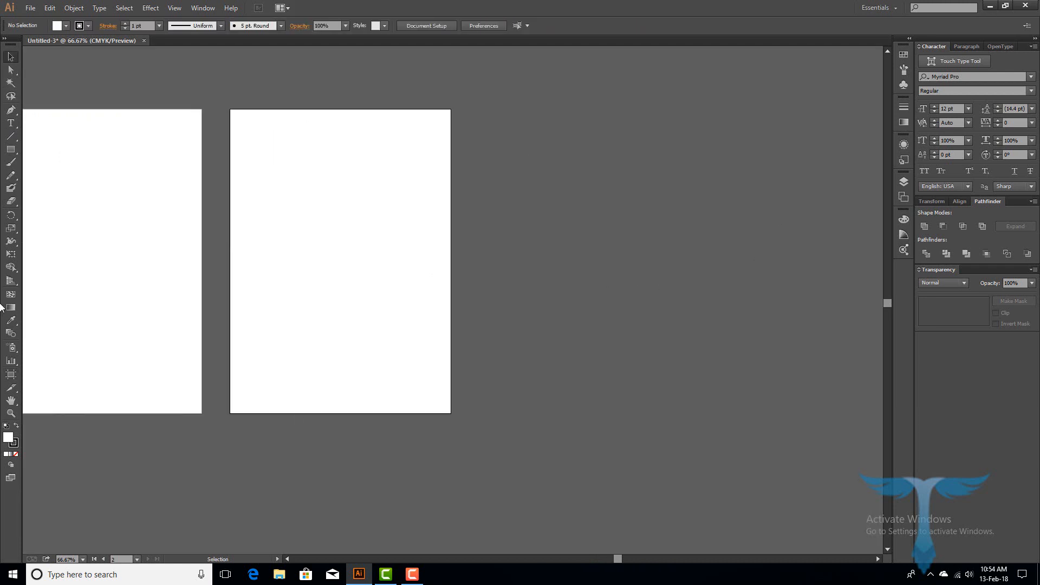
Draw a third artboard beside the second one and set its size to 600 × 800 px.
left_click(9, 379)
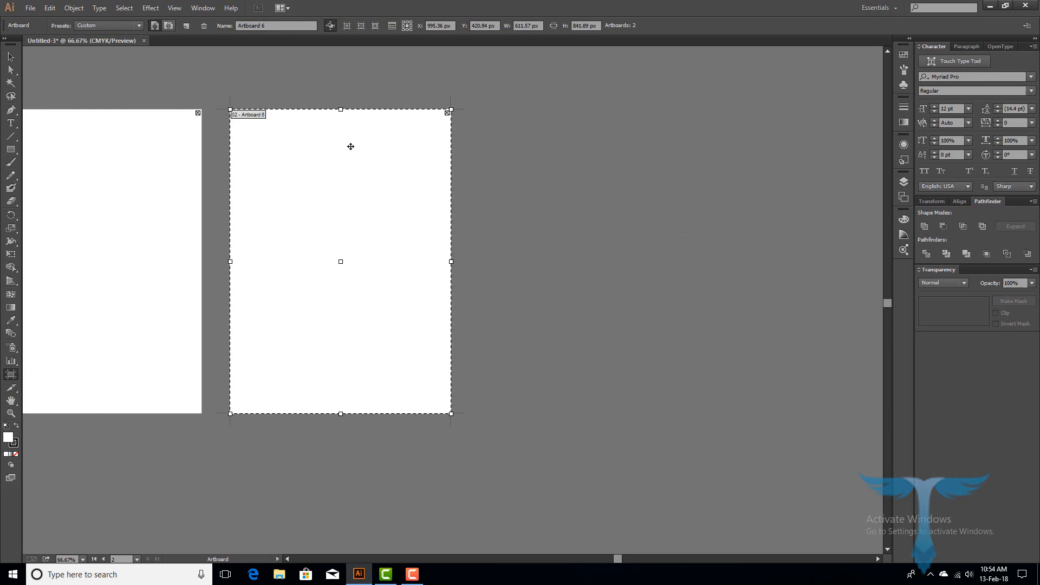
left_click_drag(511, 109, 724, 408)
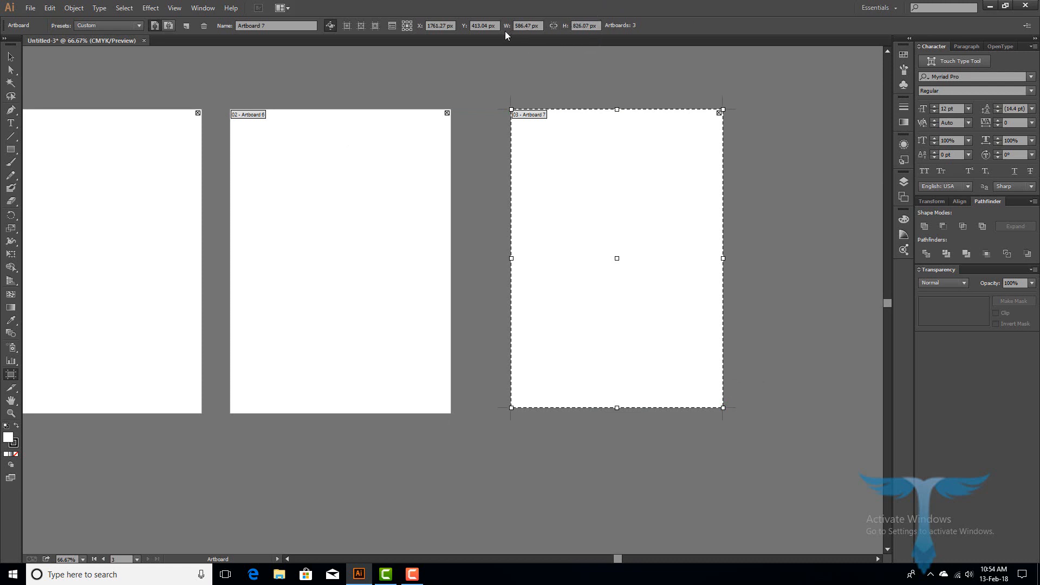
left_click(542, 25)
type("600")
left_click(598, 26)
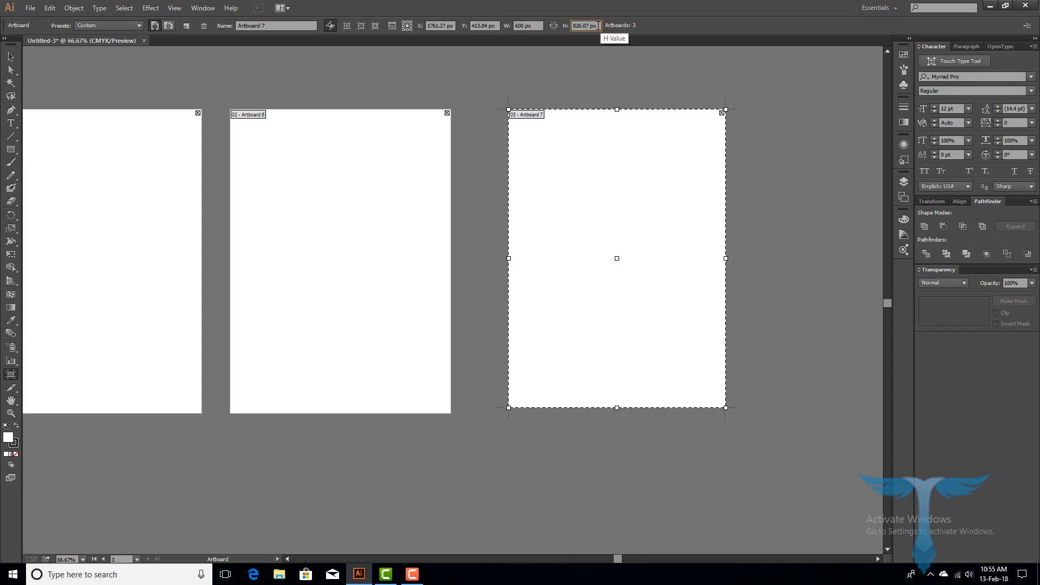
left_click(598, 25)
type("800")
key("Return")
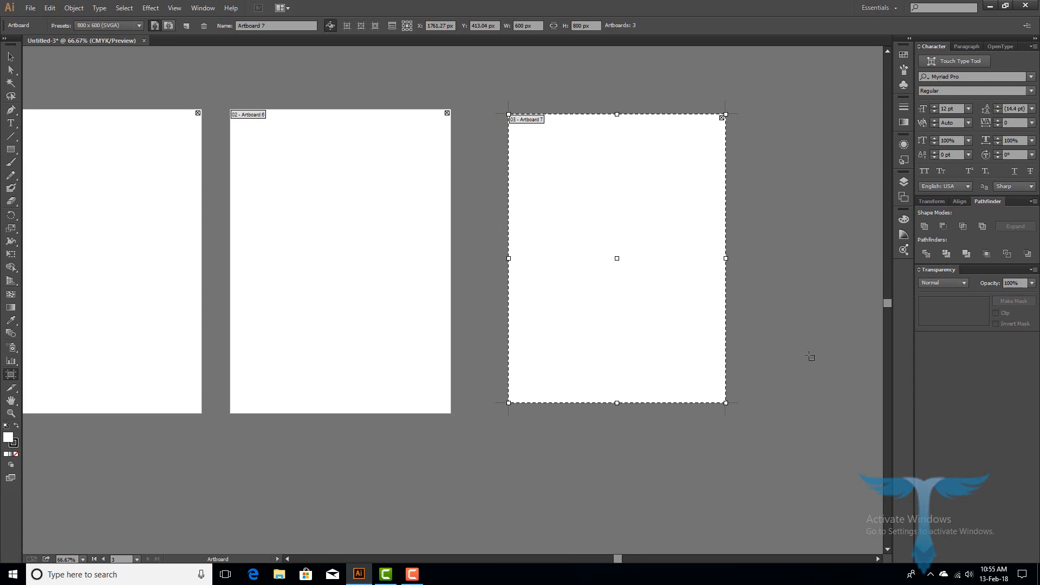
Draw a rectangle about 400 × 511 px on Artboard 1, fill it with dark blue and deselect it.
scroll(811, 358, "left", 3)
left_click(16, 60)
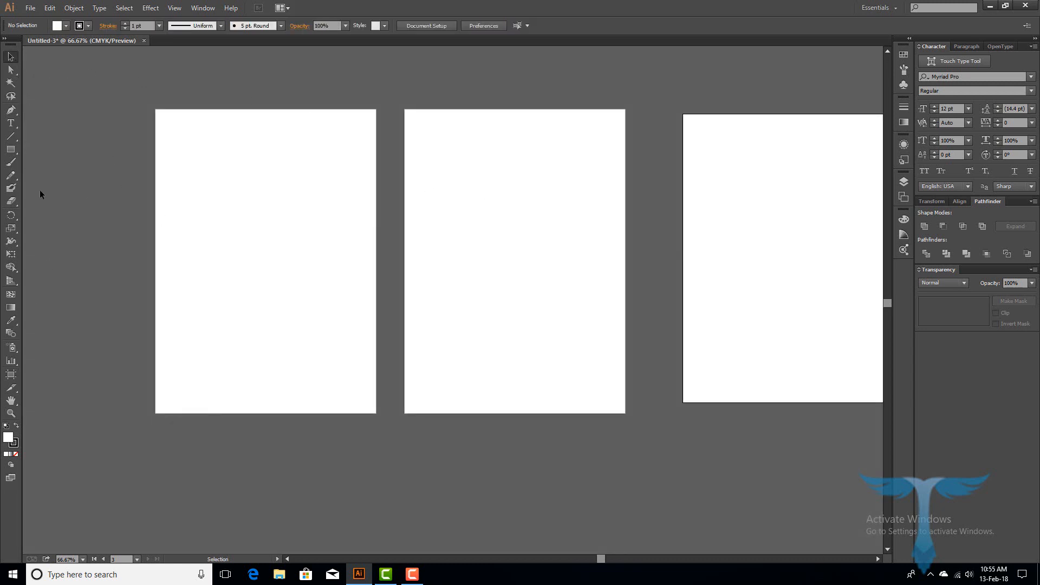
left_click(11, 150)
left_click_drag(167, 128, 312, 312)
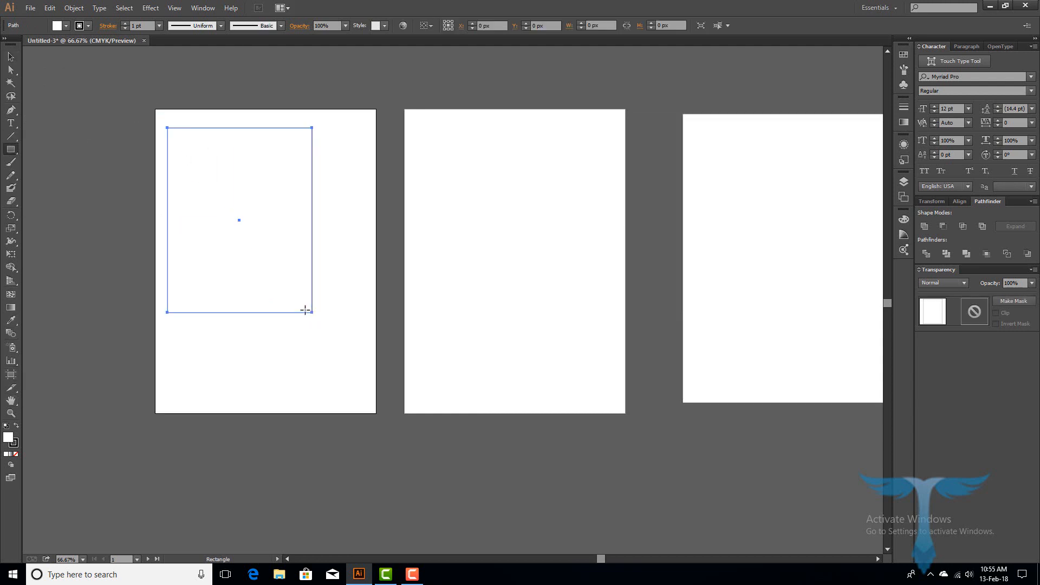
left_click(66, 26)
left_click(69, 44)
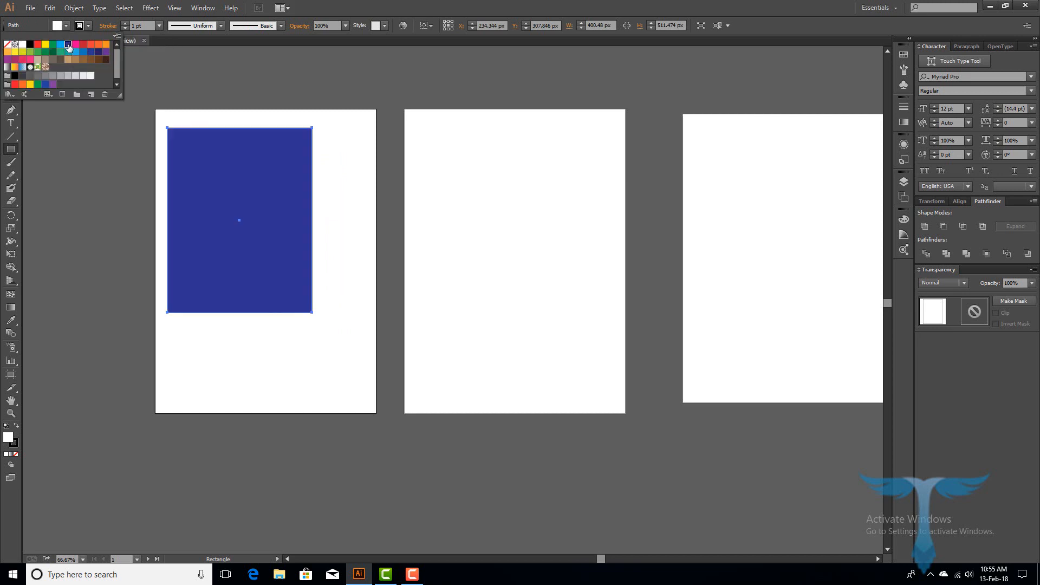
left_click(22, 26)
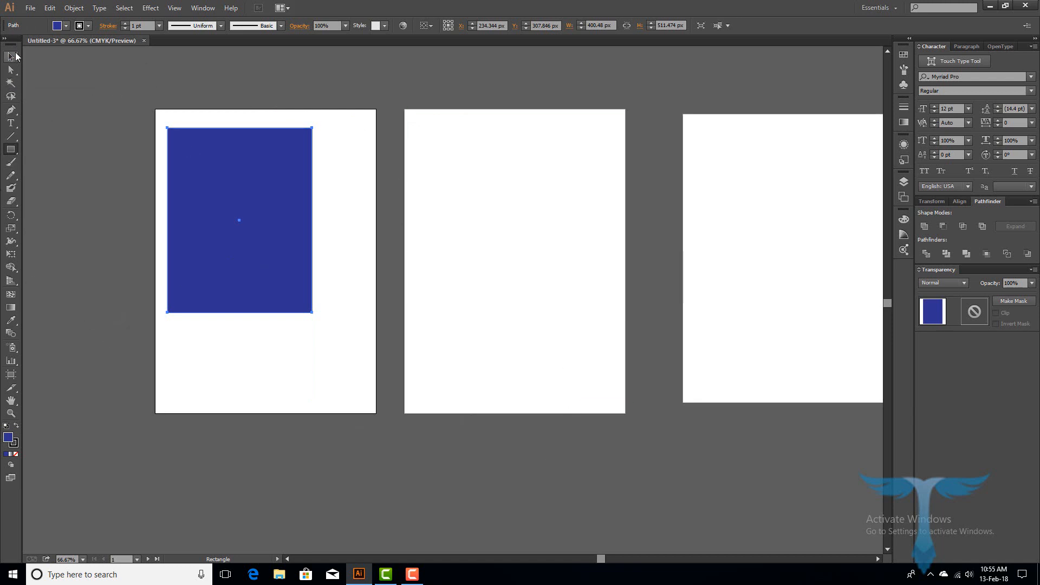
left_click(11, 57)
left_click(232, 117)
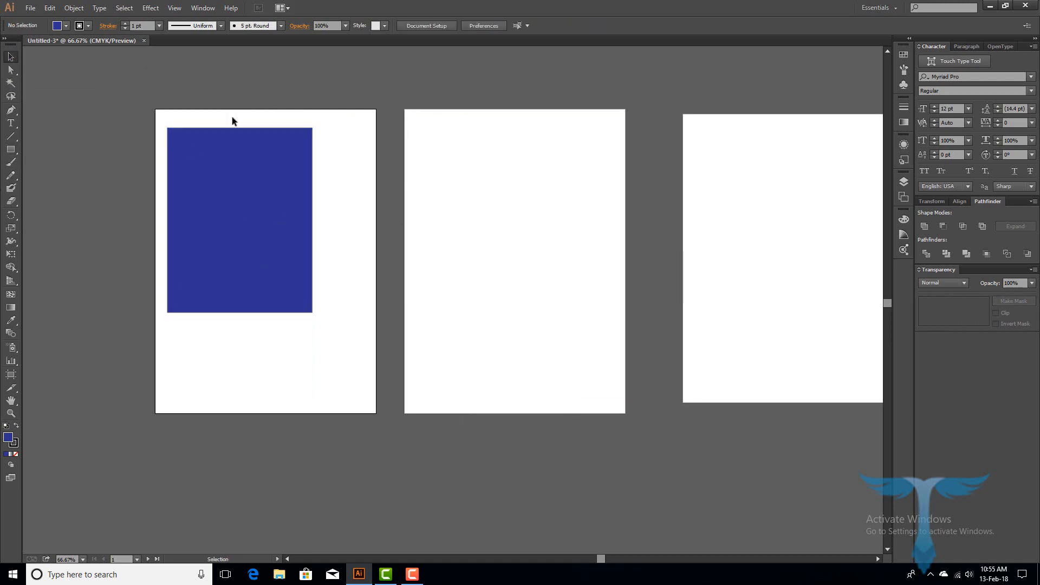
Resize Artboard 1 edge by edge to match the blue rectangle, about 400 × 511 px.
left_click(8, 379)
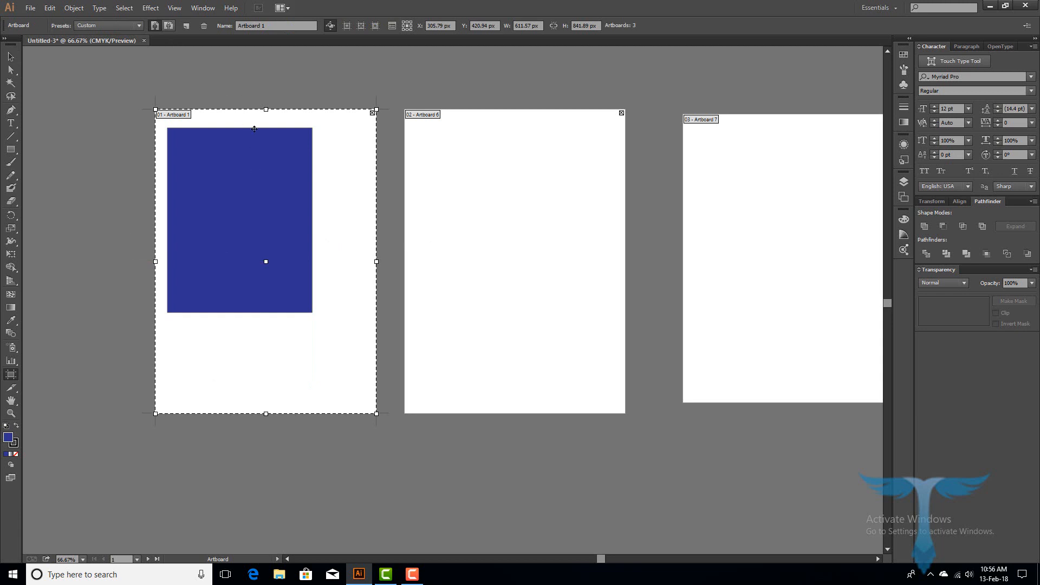
left_click_drag(264, 122, 266, 140)
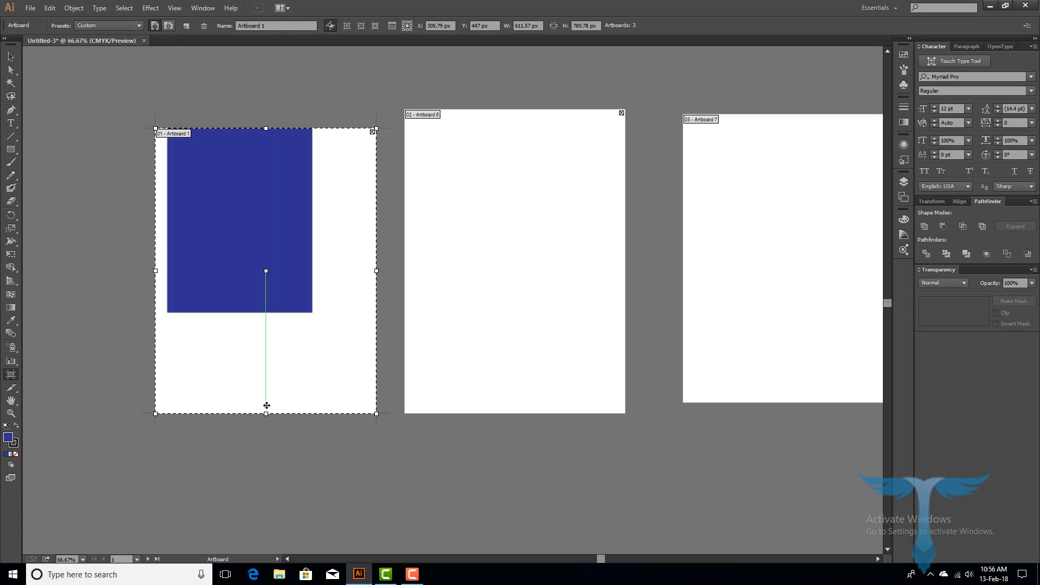
left_click_drag(265, 414, 266, 313)
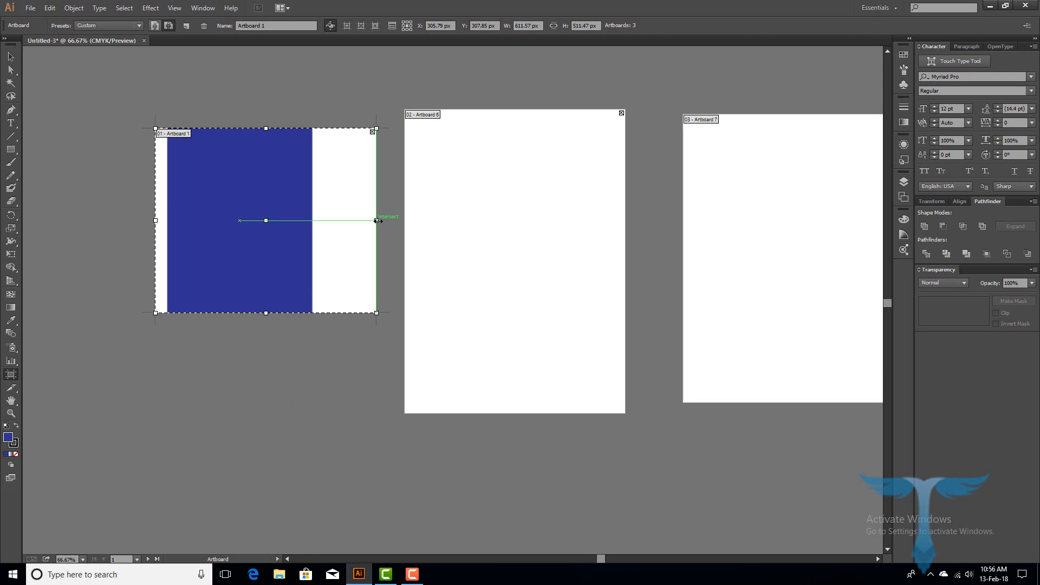
left_click_drag(376, 221, 312, 227)
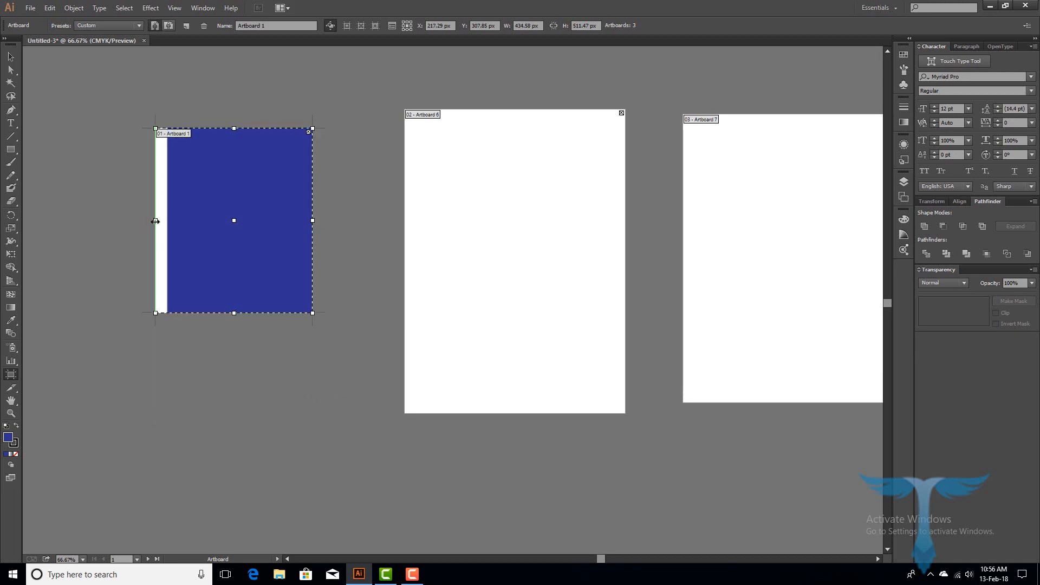
left_click_drag(155, 221, 168, 220)
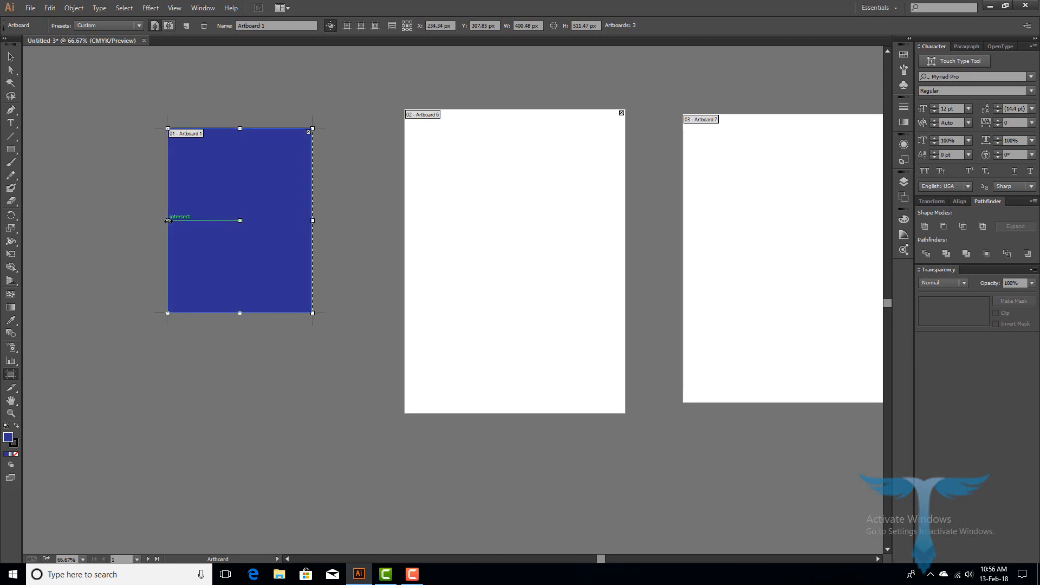
Undo the manual edge adjustments of Artboard 1.
key("ctrl+z")
key("ctrl+z")
key("ctrl+z")
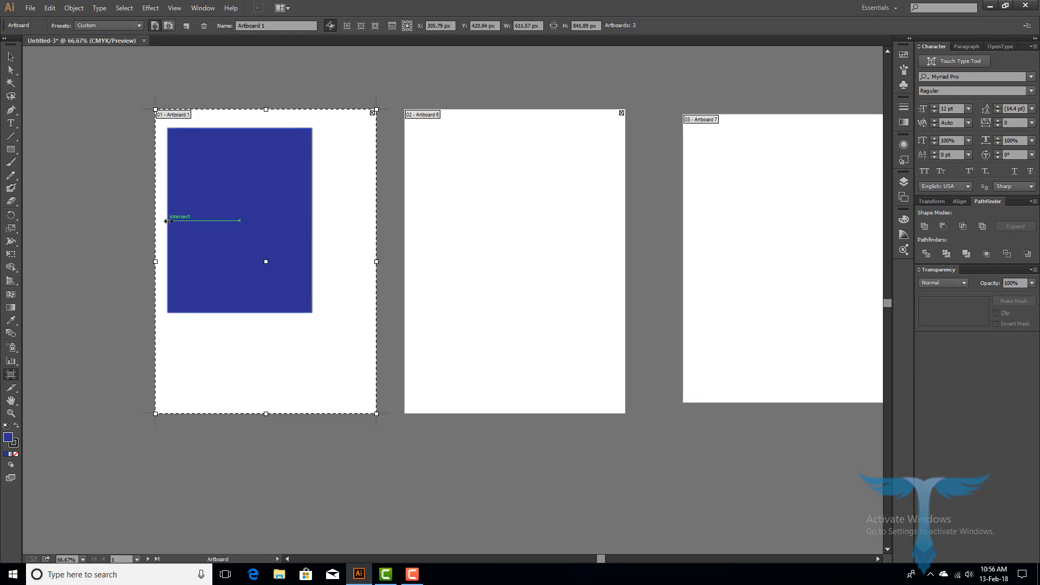
Fit Artboard 1 to the artwork bounds of the blue rectangle.
left_click(69, 9)
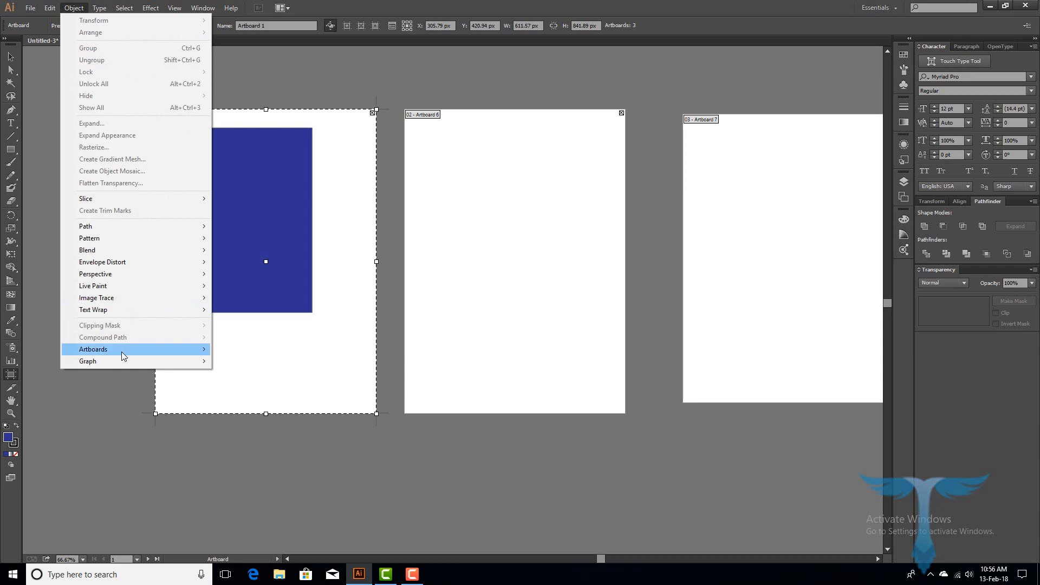
mouse_move(121, 352)
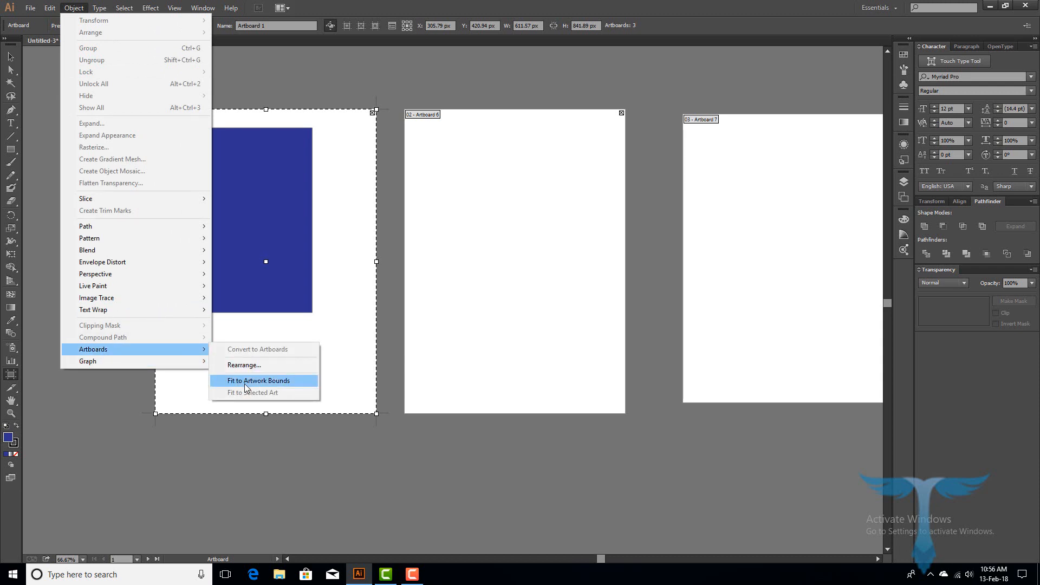
left_click(292, 382)
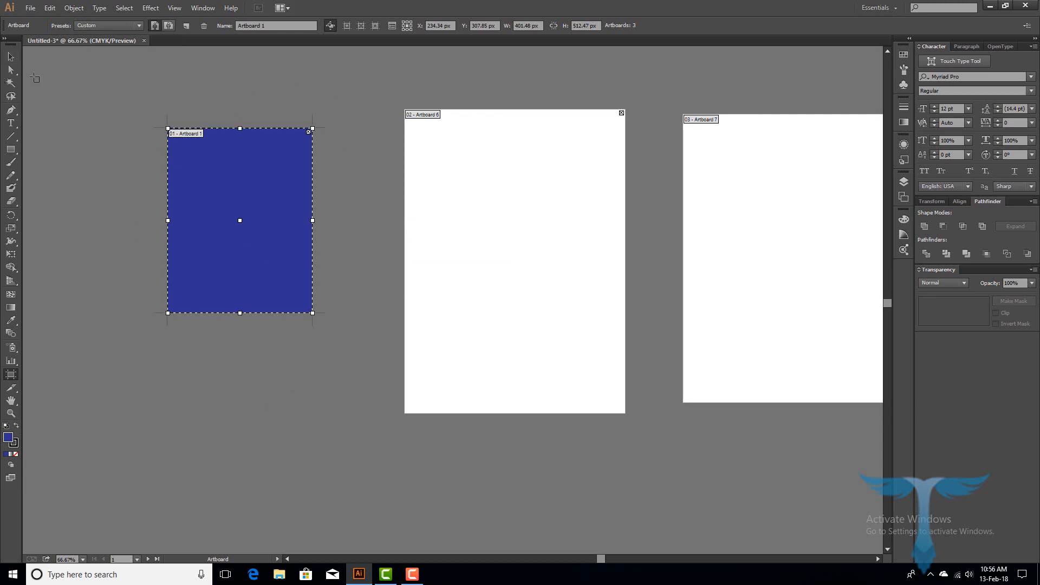
Stretch the blue rectangle to a width of about 728 px beyond Artboard 1 and fit the artboard to the artwork bounds.
left_click(11, 57)
left_click(290, 203)
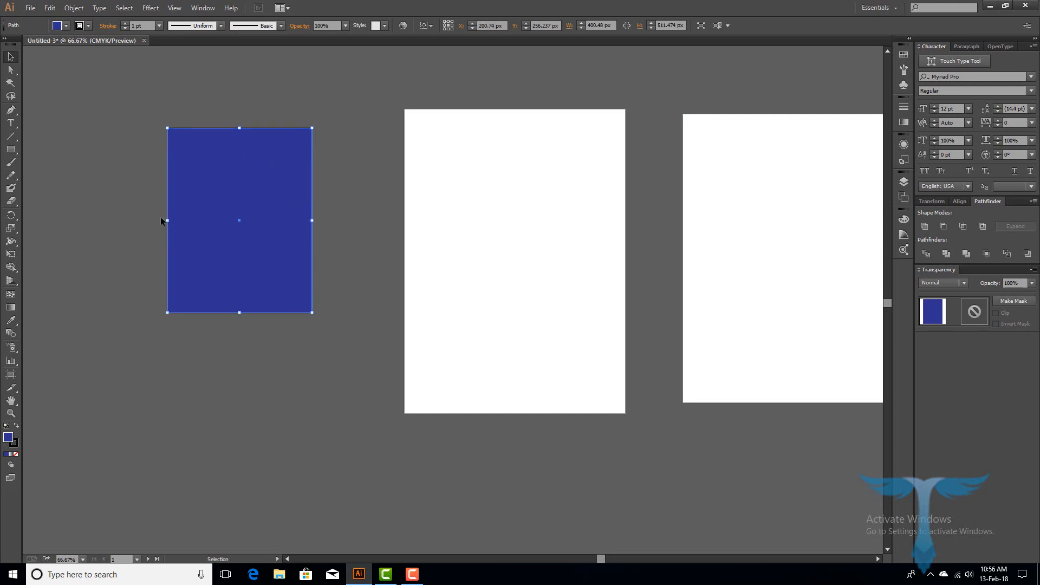
left_click_drag(167, 220, 49, 220)
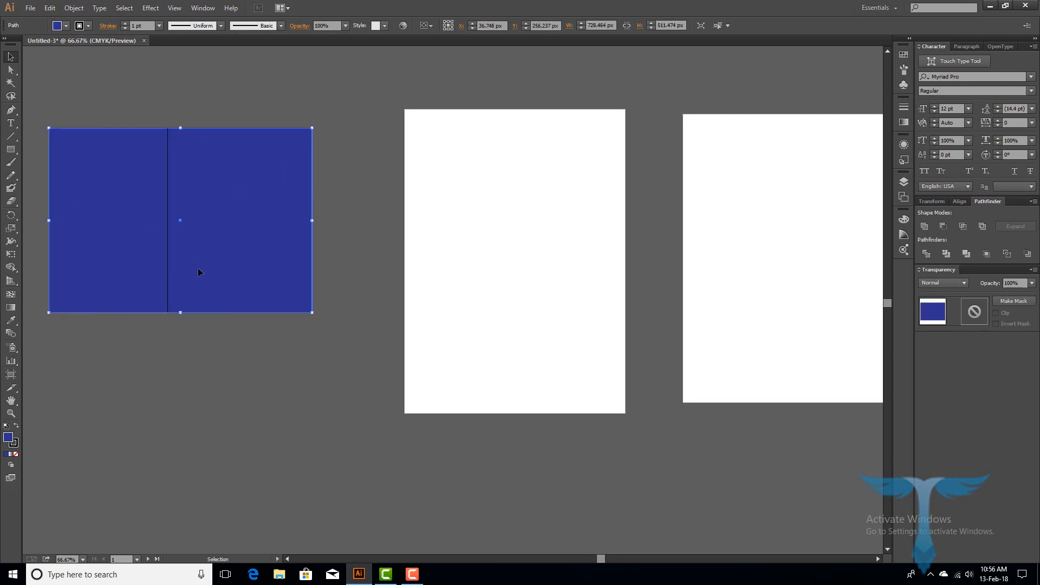
left_click_drag(197, 272, 203, 378)
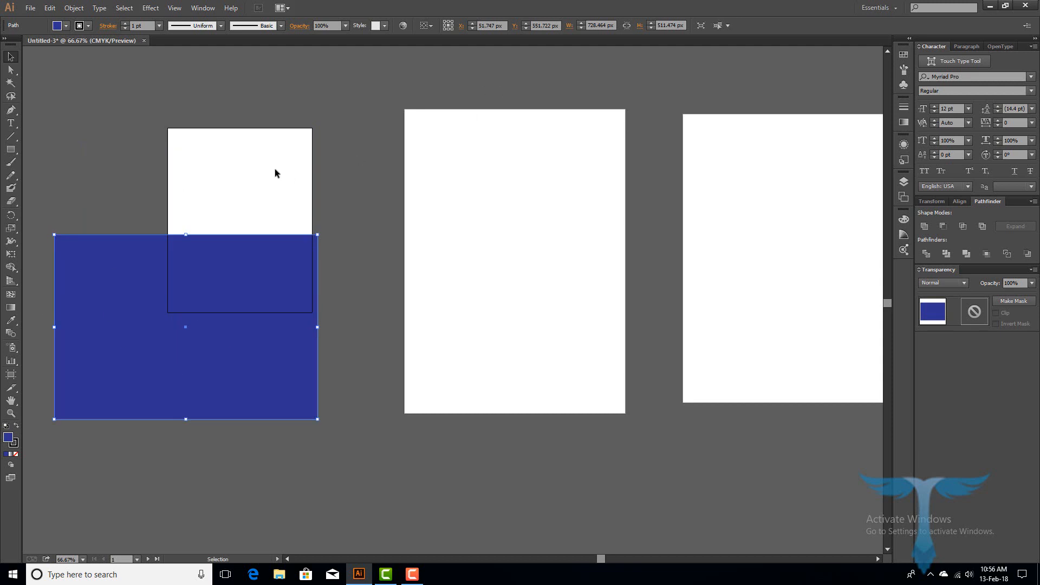
key("ctrl+z")
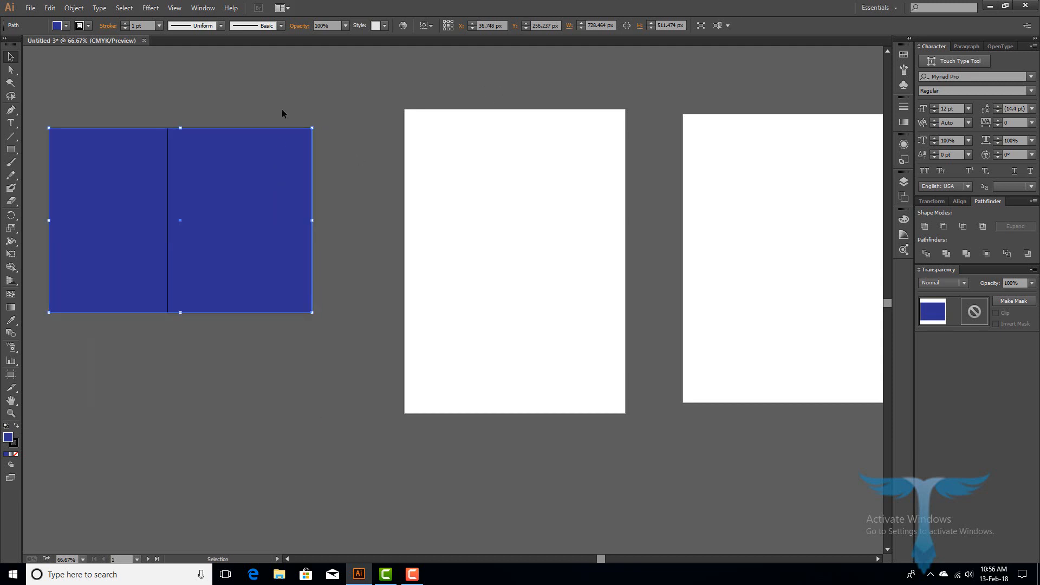
left_click(74, 8)
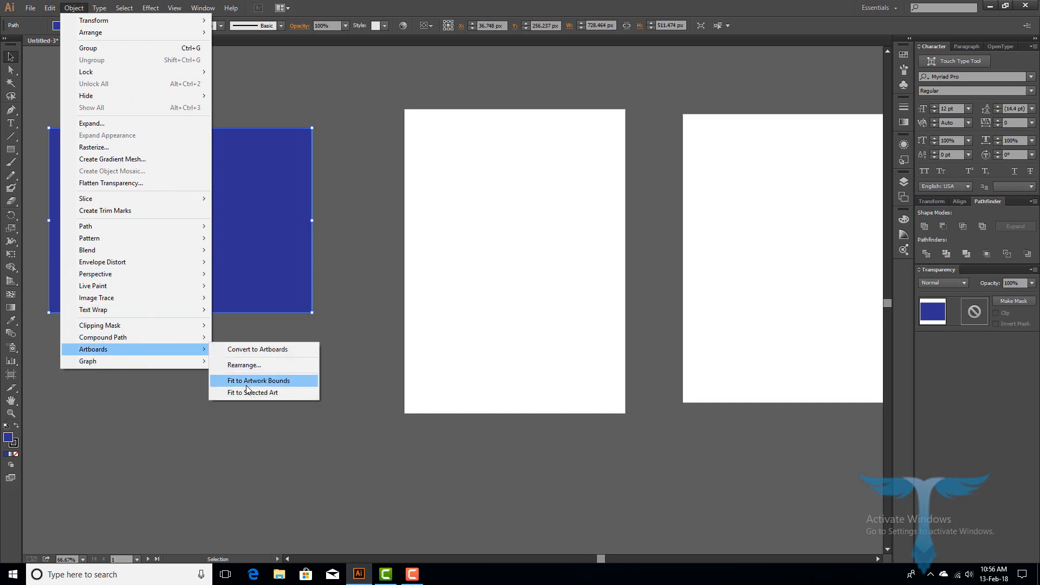
left_click(246, 386)
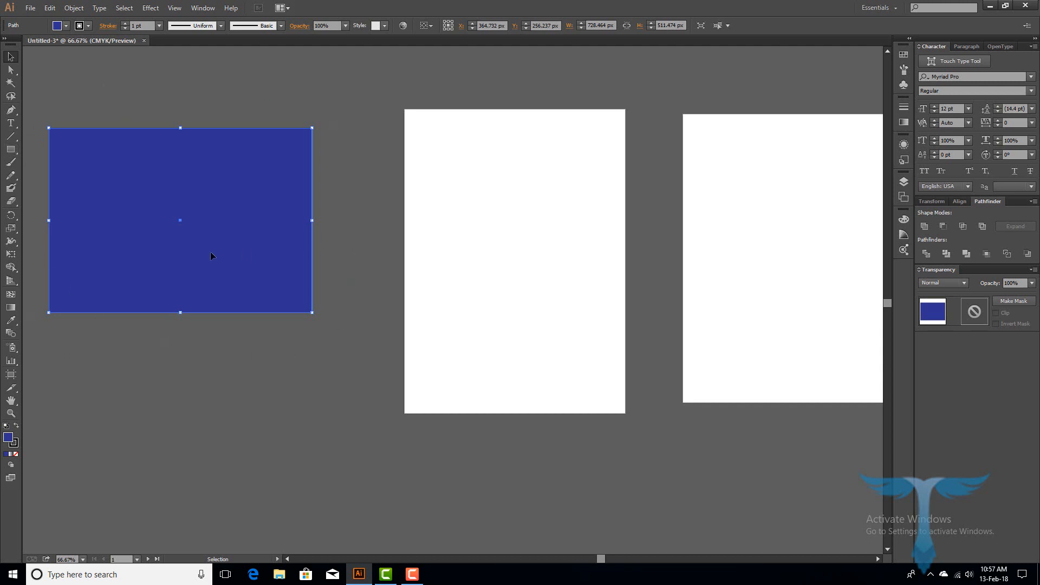
Move the blue rectangle below Artboard 1 and remove it from the document.
left_click_drag(211, 256, 219, 479)
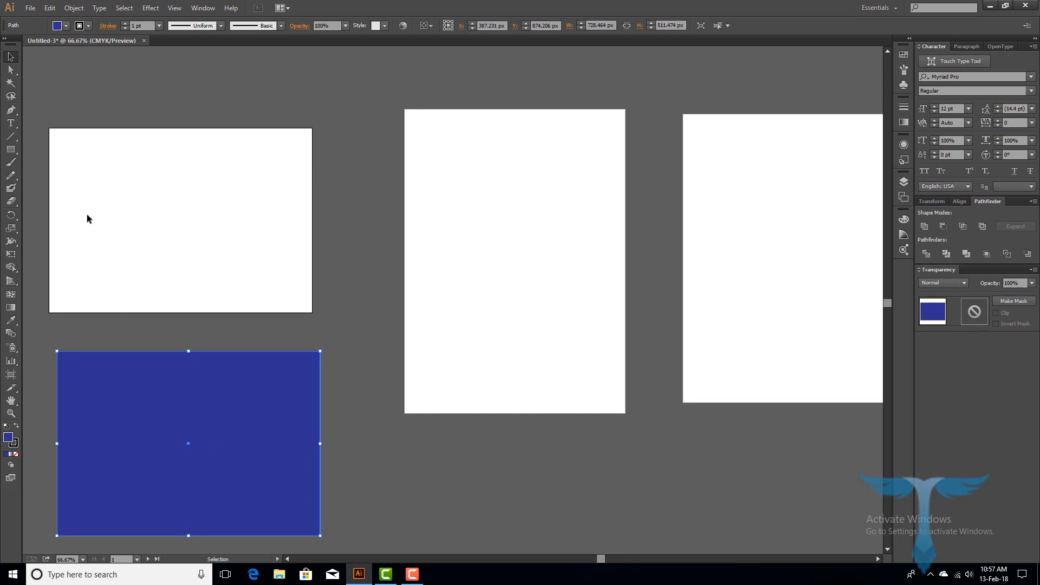
key("ctrl+z")
key("ctrl+z")
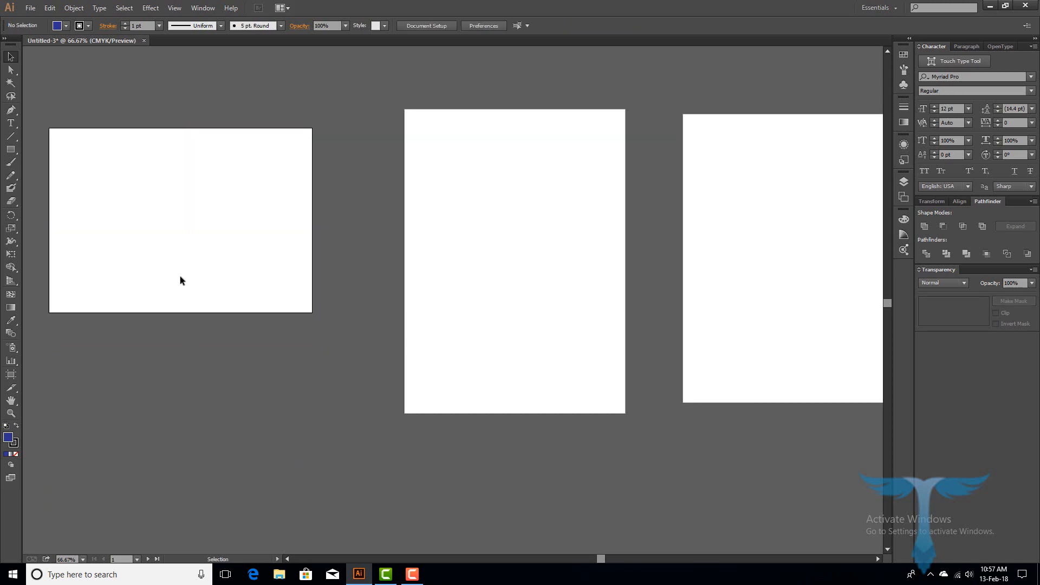
Show the list of artboards and rename Artboard 1 as page1.
mouse_move(601, 561)
left_mouse_down()
mouse_move(612, 563)
mouse_move(604, 564)
left_mouse_up()
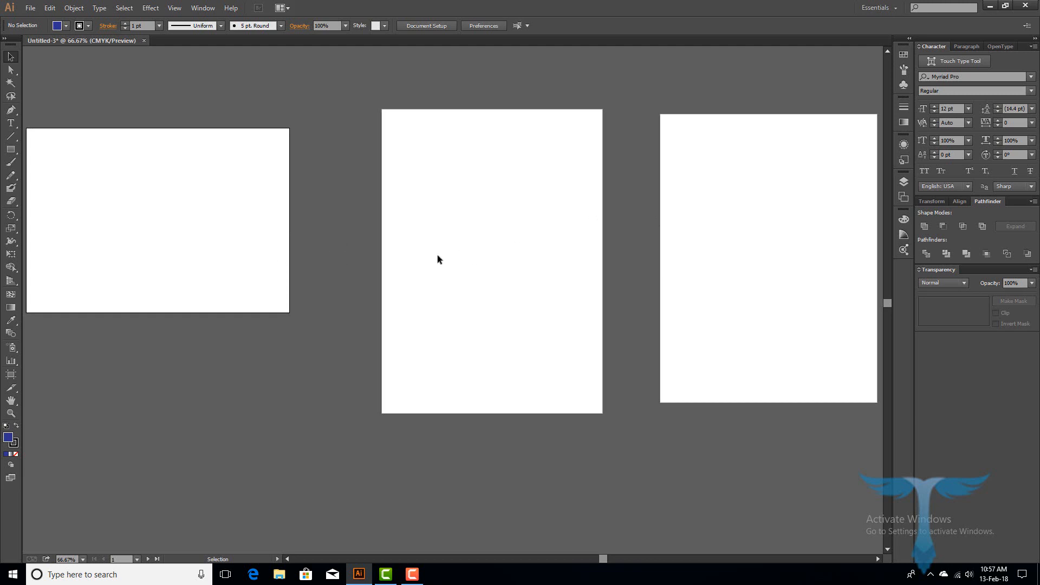
left_click(201, 8)
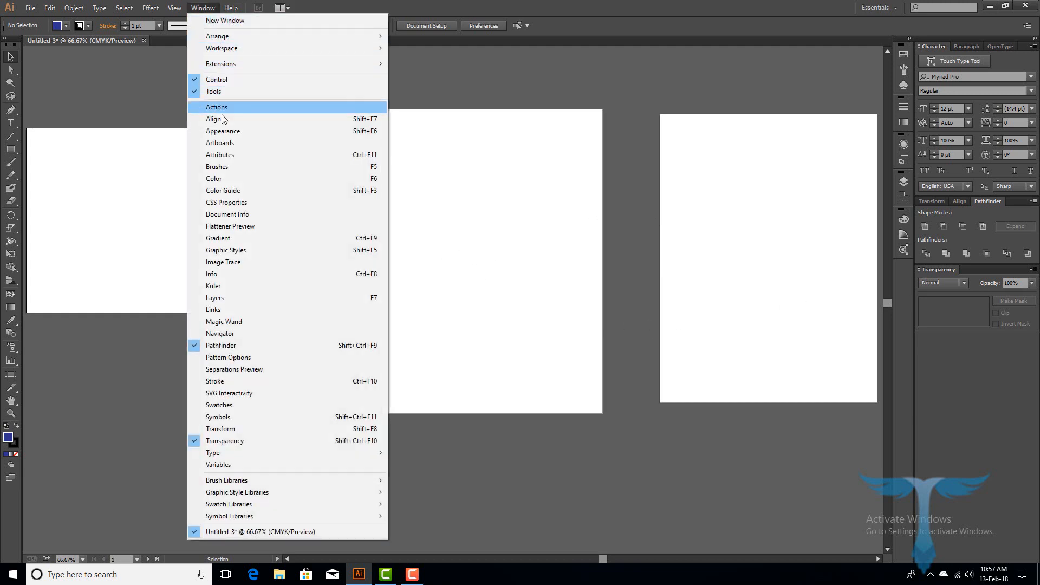
left_click(223, 144)
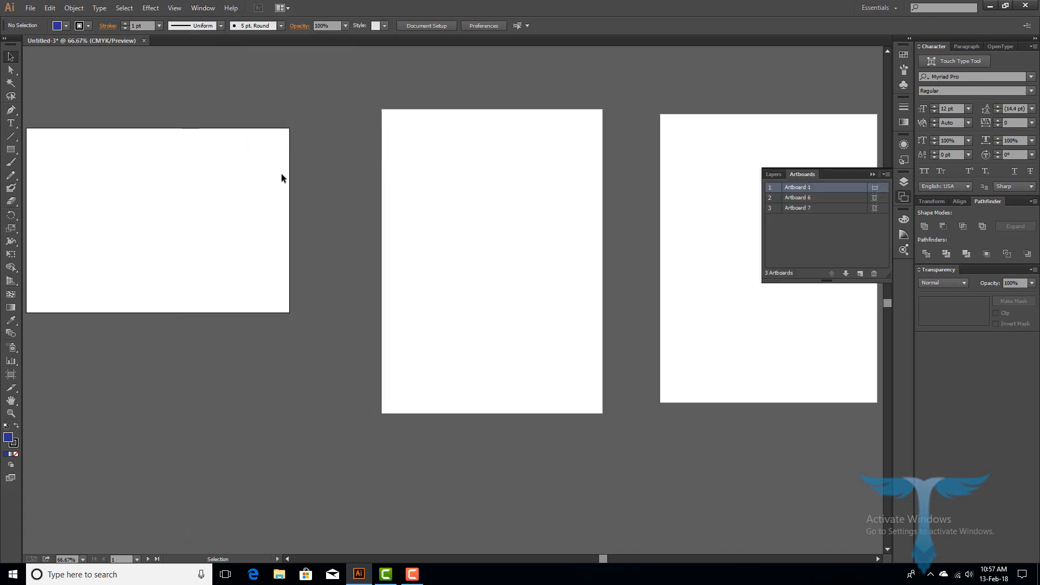
double_click(806, 189)
double_click(806, 188)
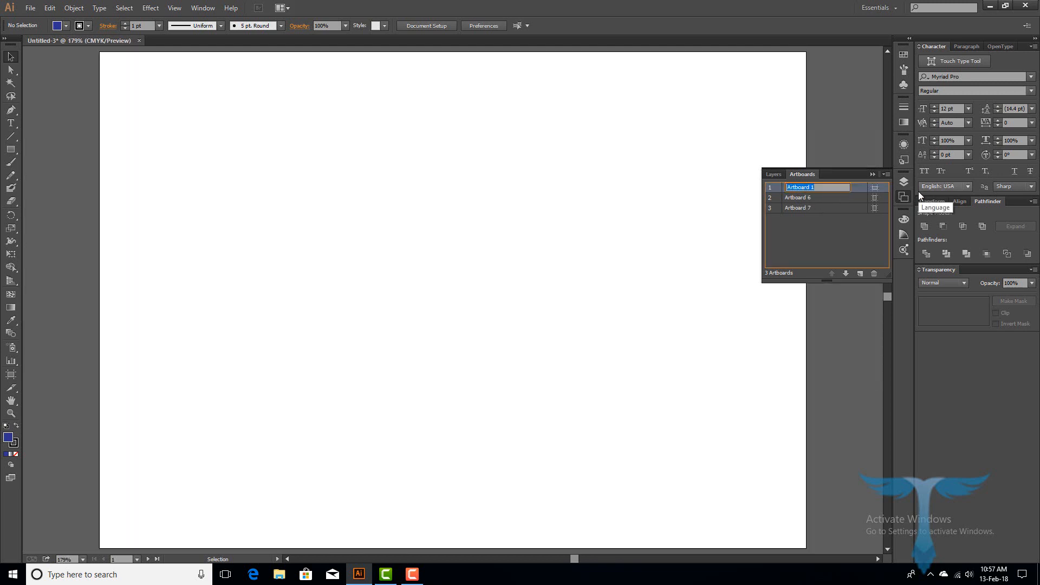
type("Page1")
left_click(812, 239)
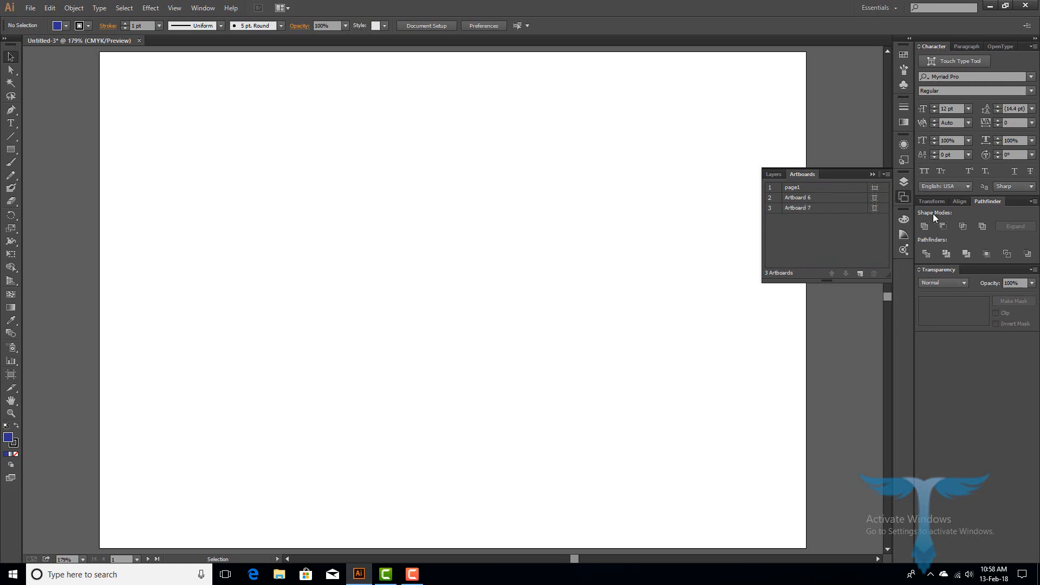
left_click(887, 175)
left_click(941, 258)
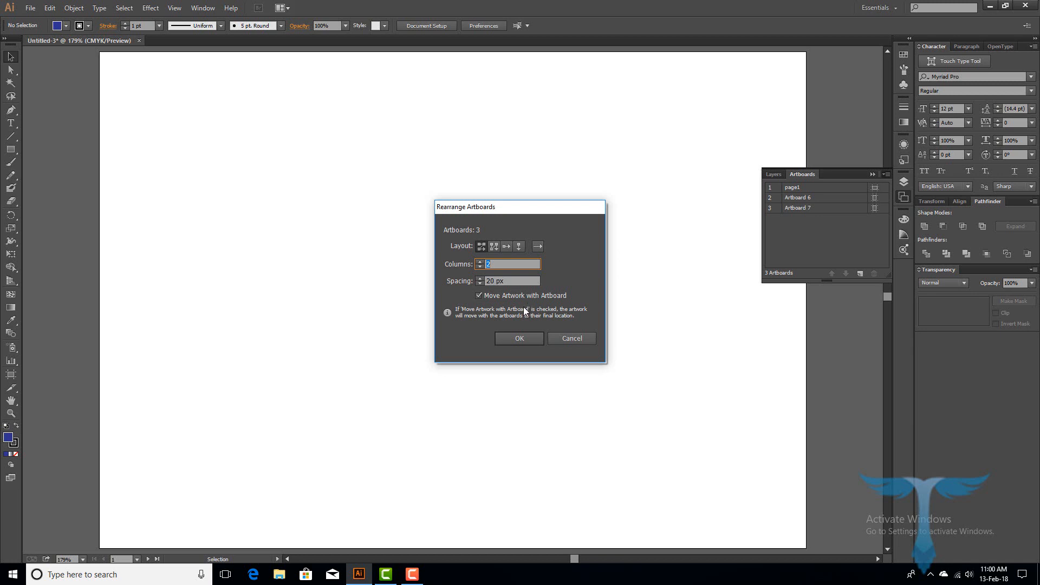
left_click(572, 338)
Draw blue rectangles: about 720 × 312 px on page1, about 127 × 842 px along Artboard 6's left edge, and three smaller ones on Artboard 7.
key("ctrl+0")
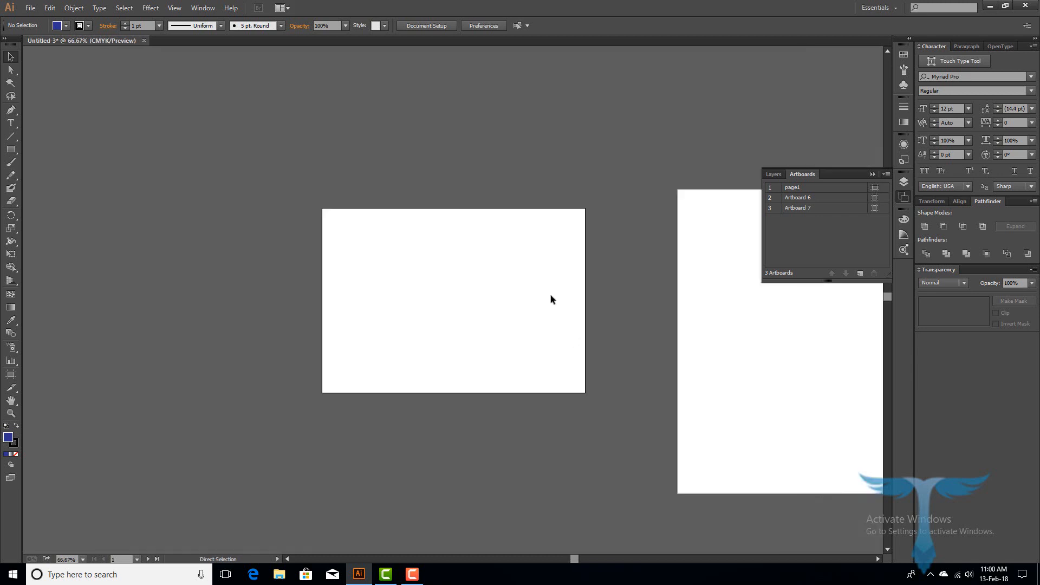
key("ctrl+minus")
left_click_drag(579, 556, 609, 555)
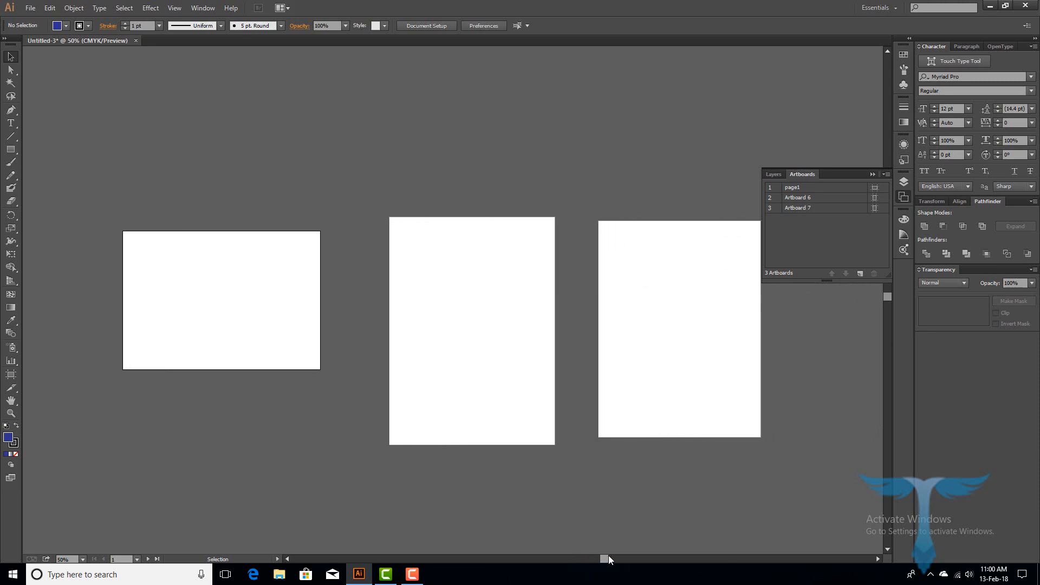
left_click(10, 149)
left_click_drag(125, 234, 320, 319)
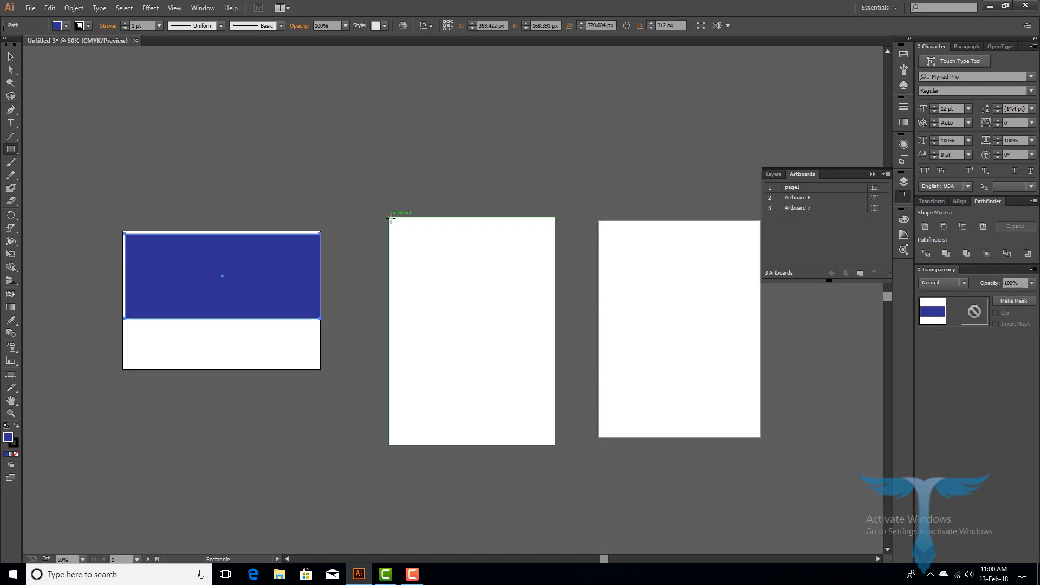
left_click_drag(390, 218, 424, 445)
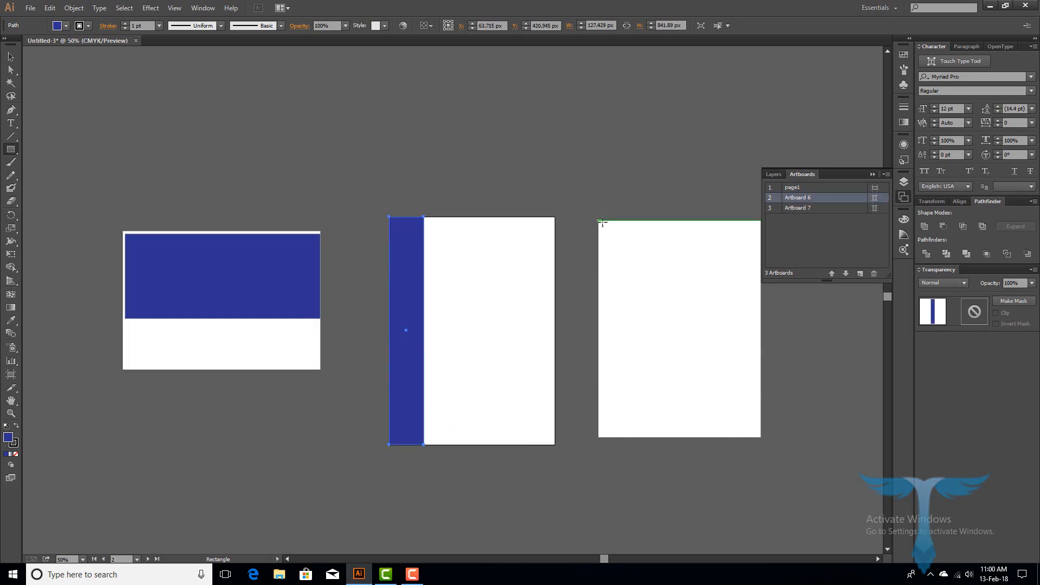
mouse_move(601, 220)
left_mouse_down()
mouse_move(618, 254)
mouse_move(657, 263)
mouse_move(657, 323)
mouse_move(679, 324)
mouse_move(710, 393)
mouse_move(739, 406)
left_mouse_up()
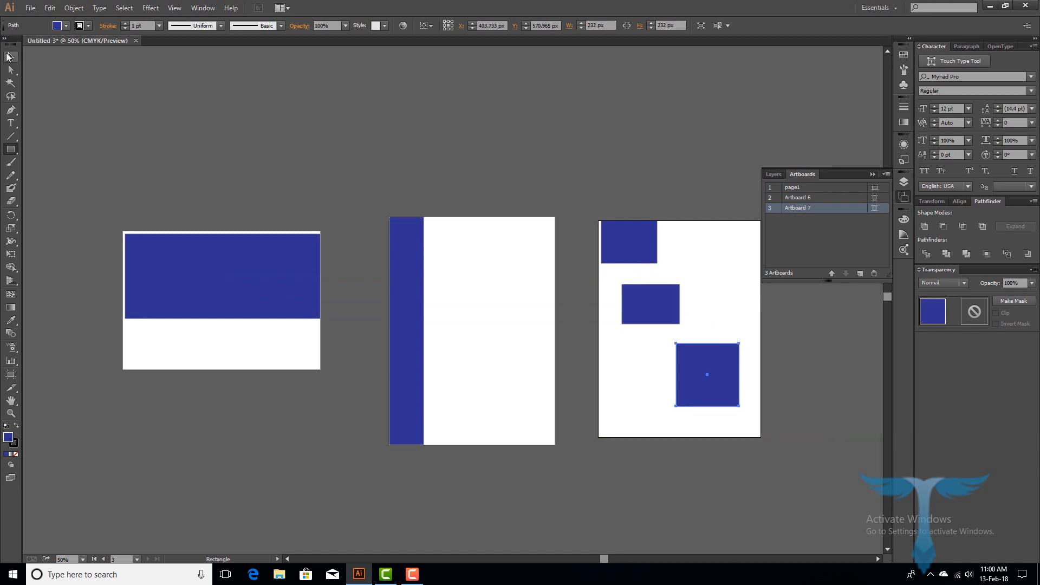
Rearrange the three artboards in a single row with 25 px spacing and Move Artwork with Artboard turned off.
left_click(885, 174)
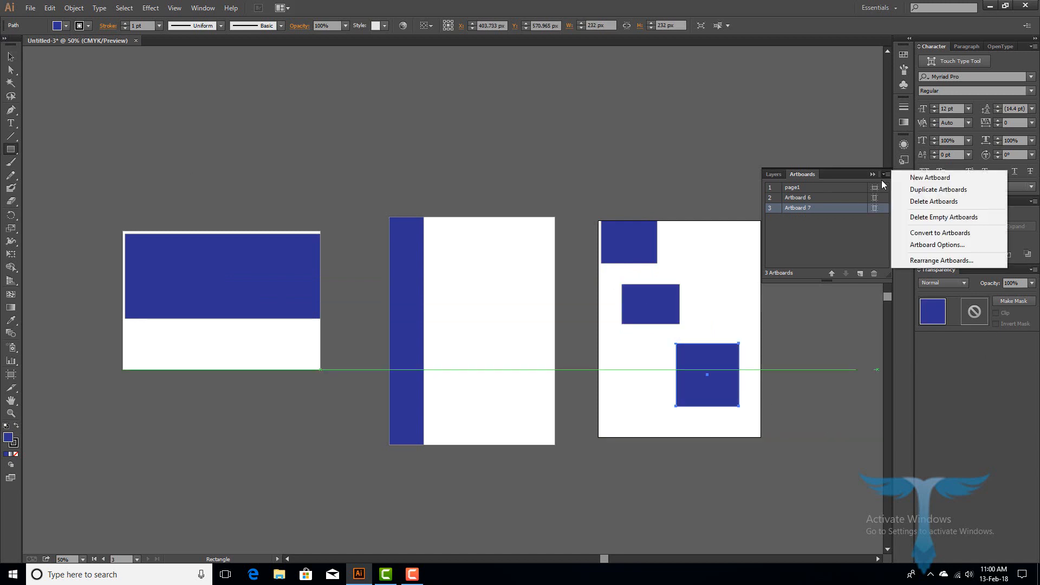
left_click(942, 261)
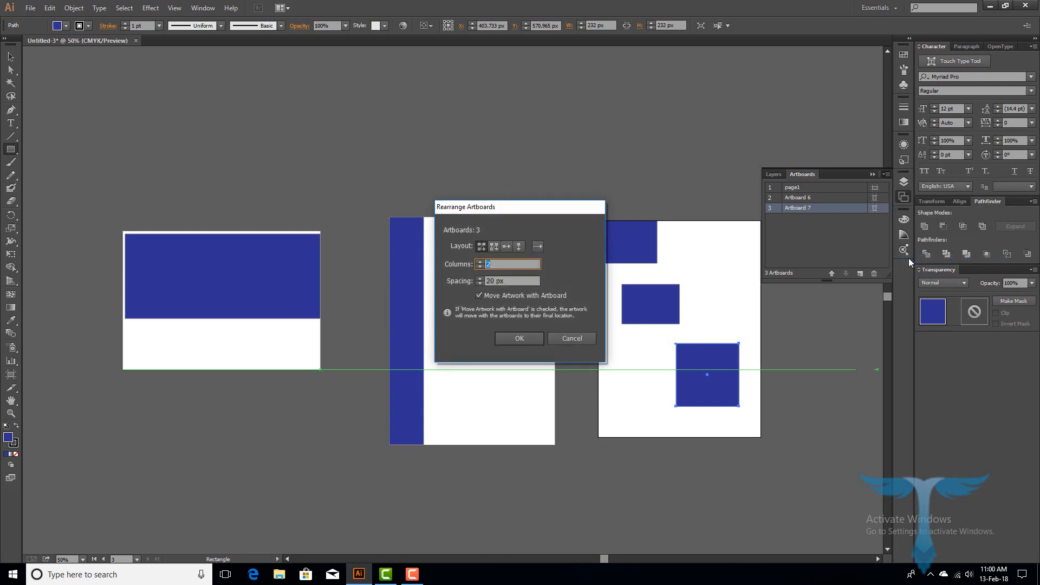
left_click(505, 247)
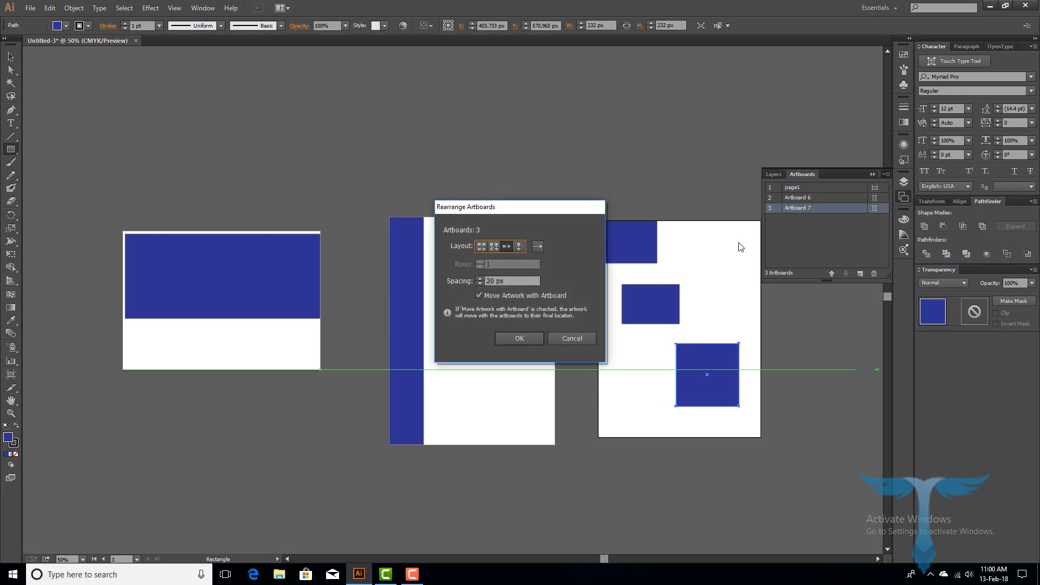
left_click(480, 278)
left_click(480, 279)
left_click(481, 279)
left_click(479, 296)
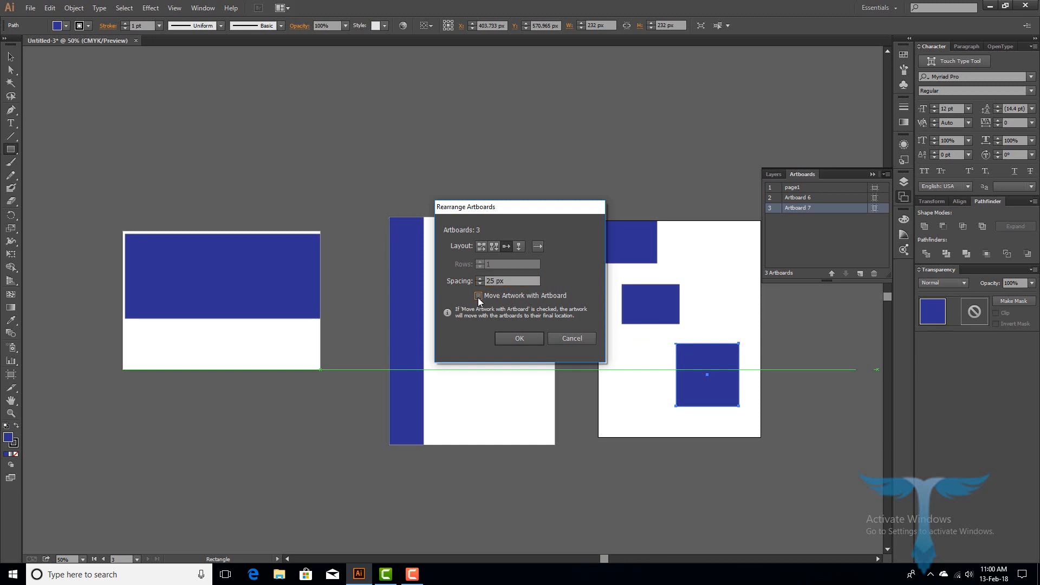
left_click(529, 341)
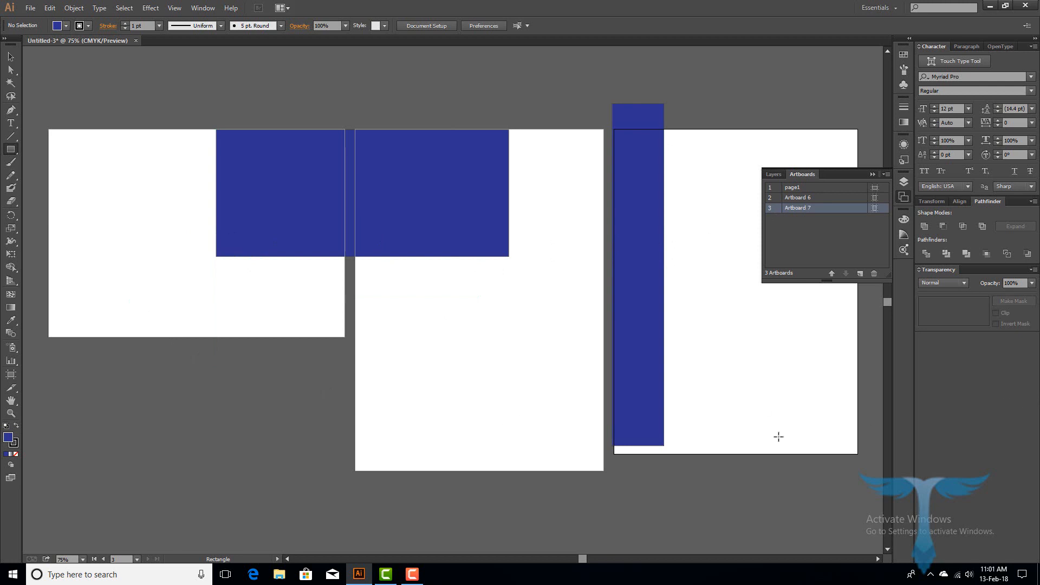
Undo the artboard rearrangement and repeat it with Move Artwork with Artboard turned on.
mouse_move(580, 561)
left_mouse_down()
mouse_move(633, 563)
mouse_move(592, 570)
mouse_move(578, 560)
left_mouse_up()
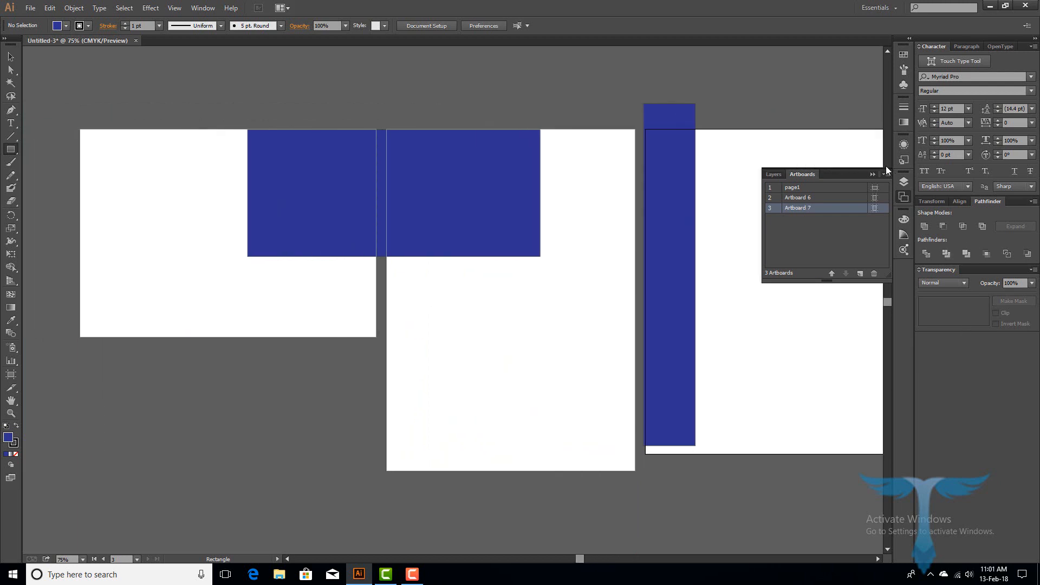
key("ctrl+z")
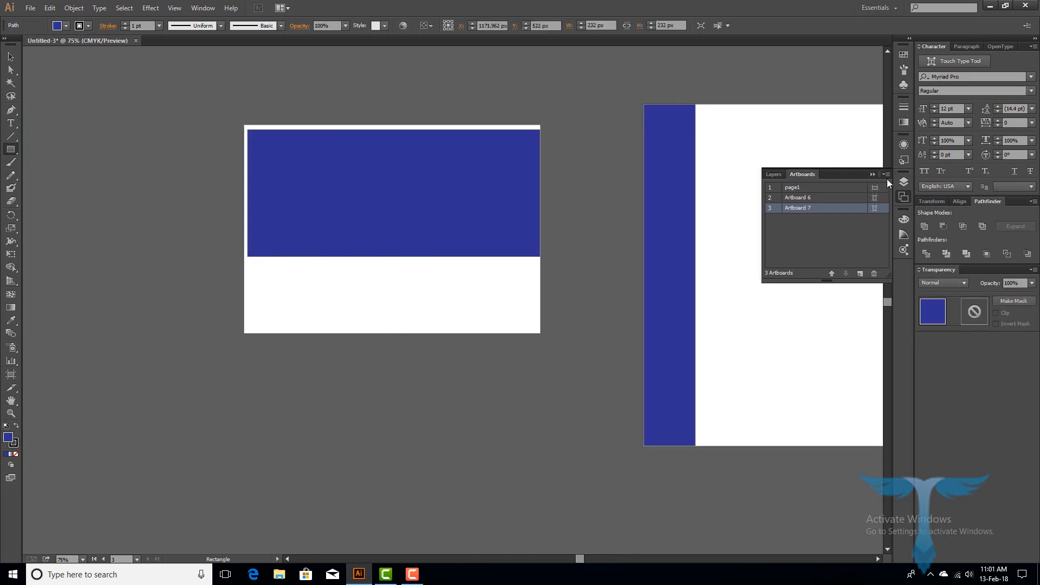
left_click(886, 177)
left_click(938, 263)
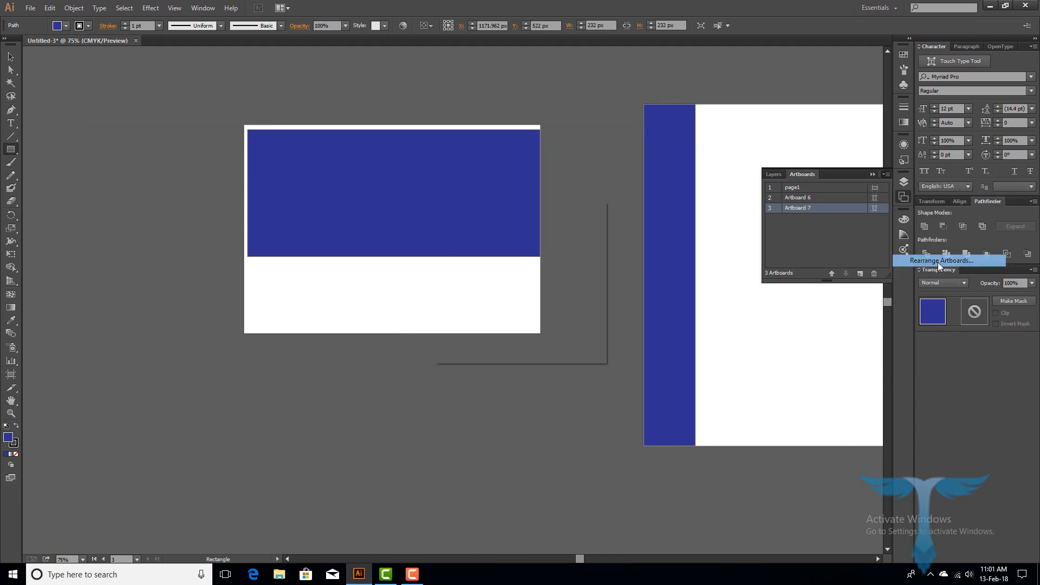
left_click(477, 296)
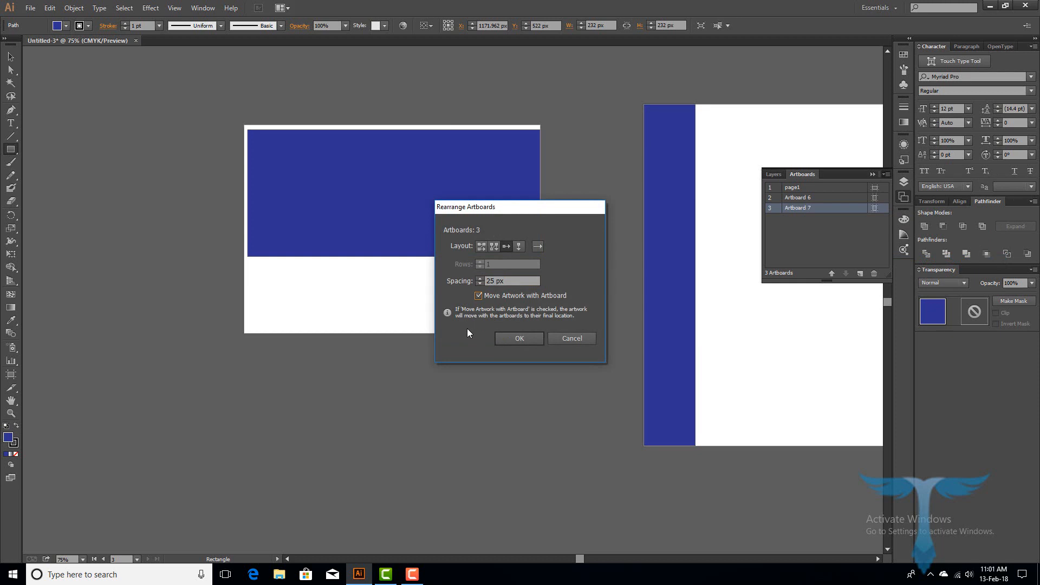
left_click(540, 337)
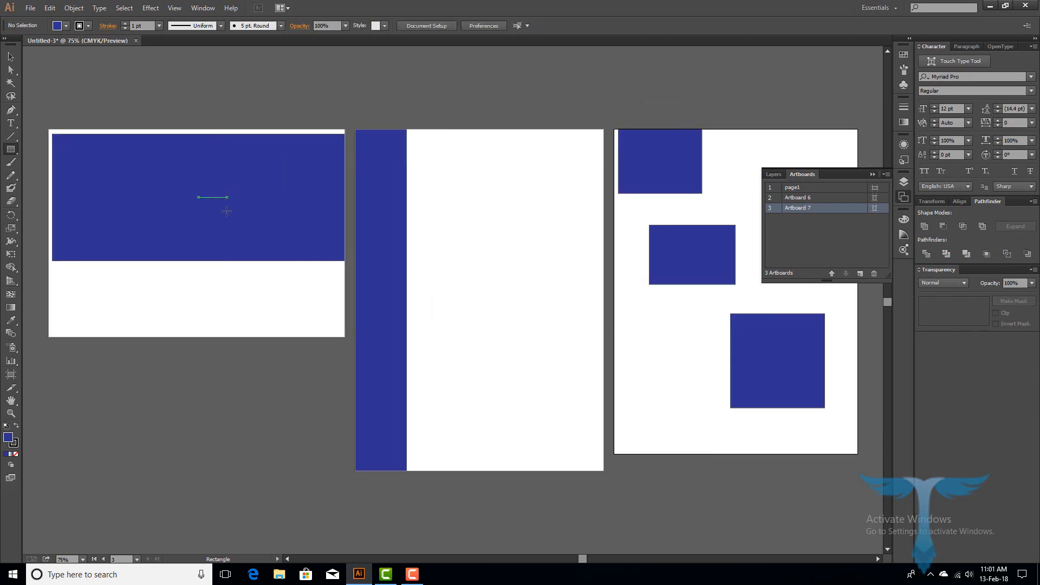